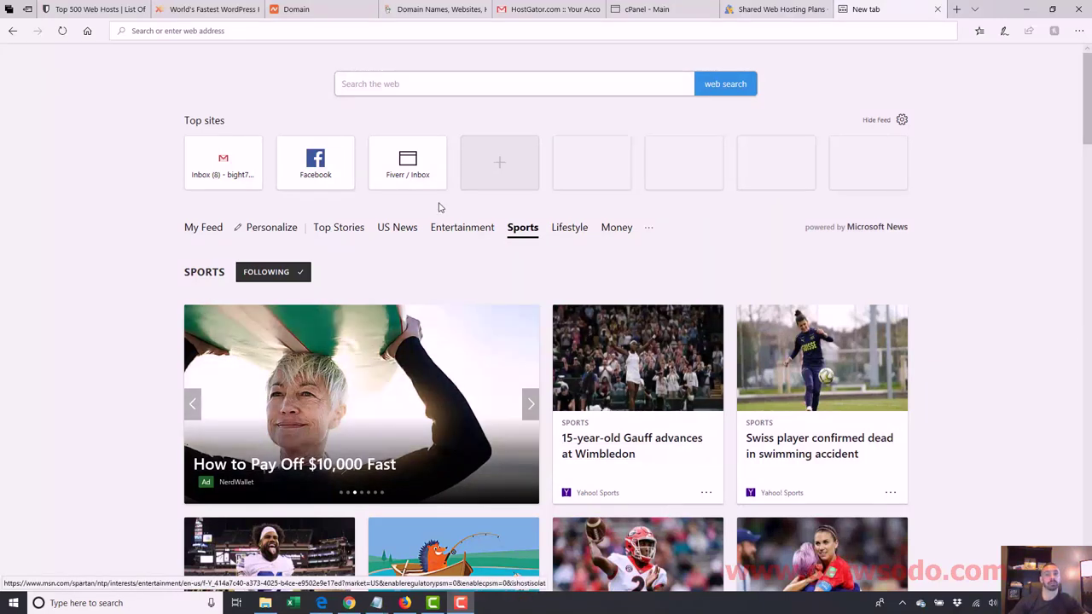
Step: Open the WordPress admin login page at completebeginnerworkshop.com/wp-admin
left_click(459, 29)
type("completebeginner")
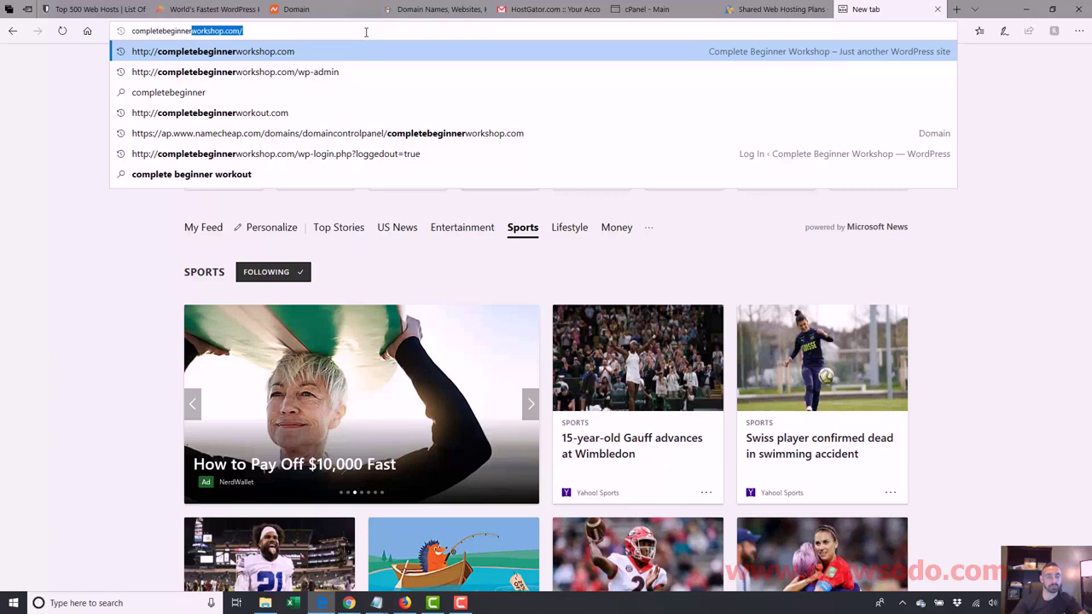
type("workshop")
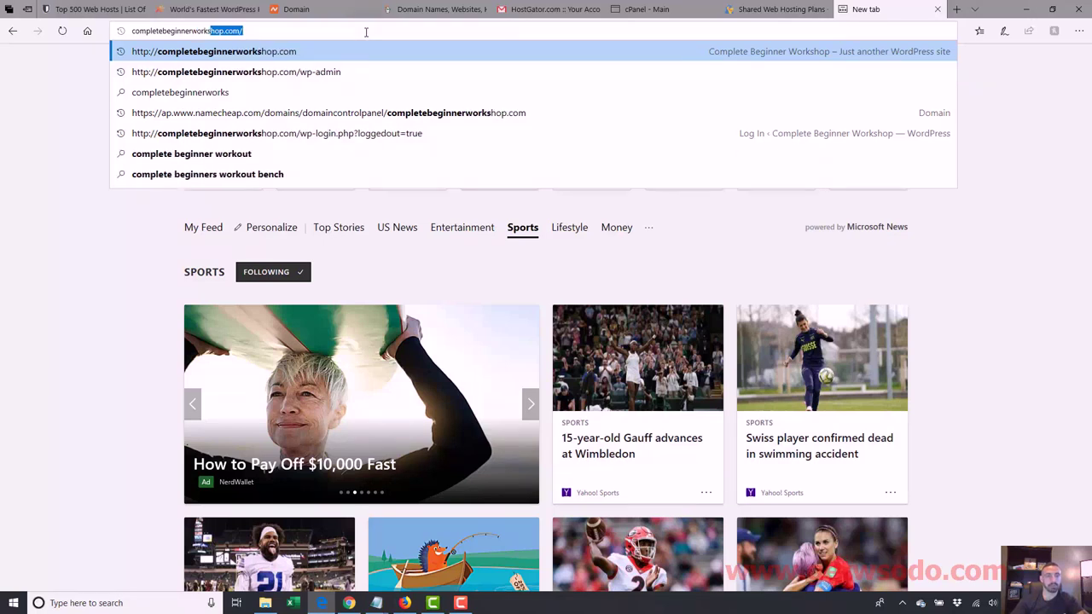
type(".com/w")
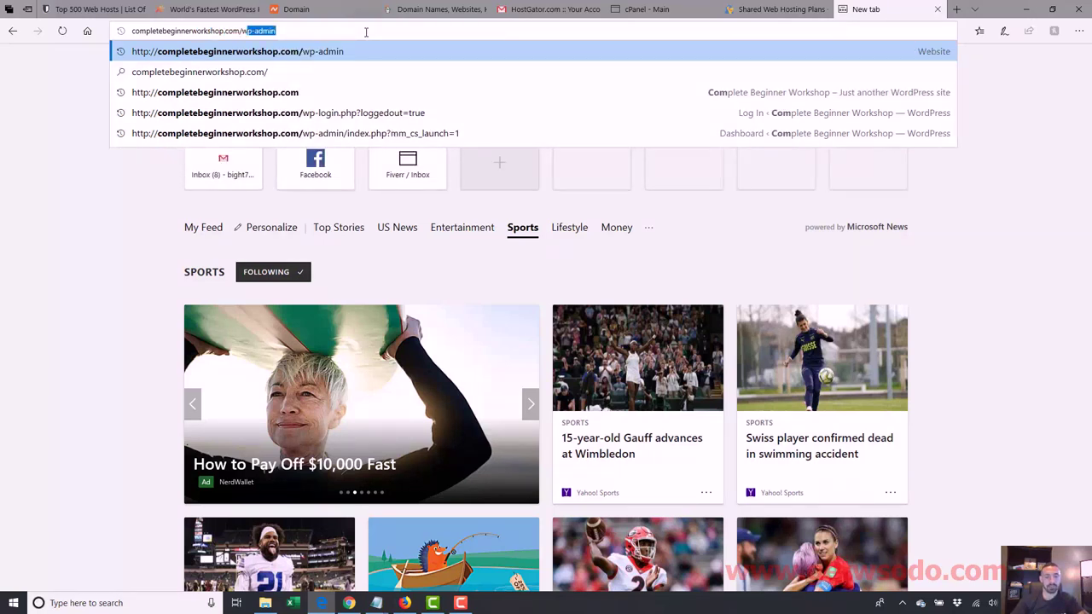
type("p-admin")
key("Return")
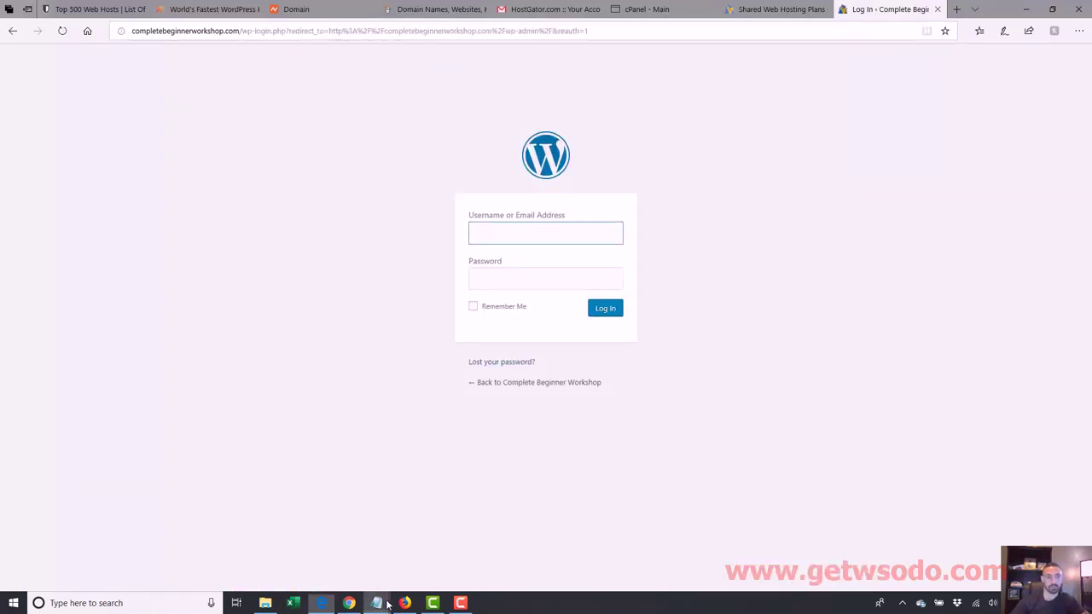
Step: Check the credentials in the Notepad account file, then log in to WordPress with the username and account password
mouse_move(376, 603)
left_click(414, 558)
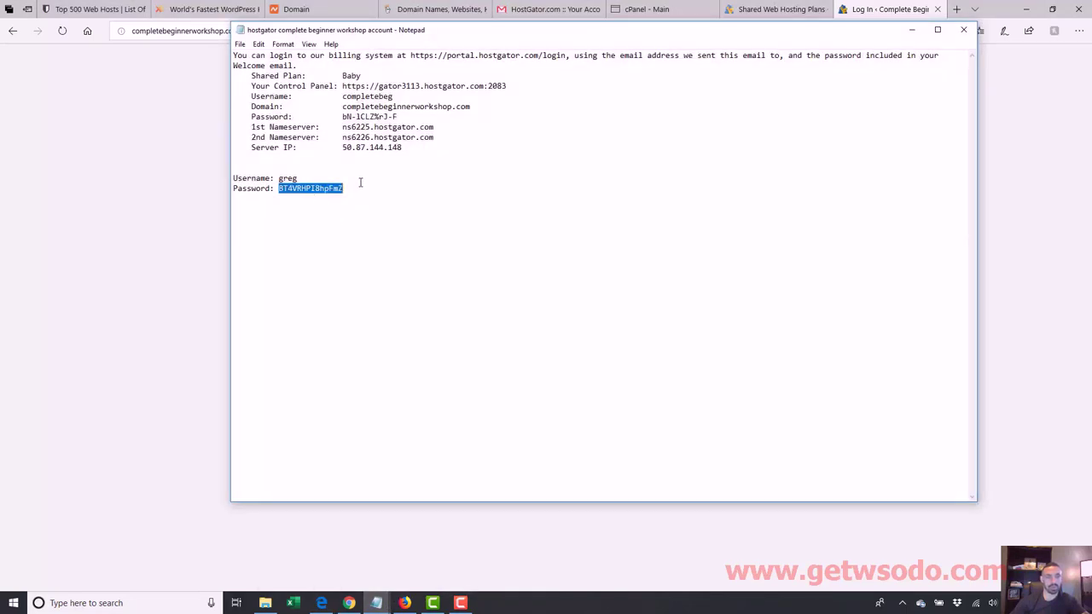
left_click(911, 29)
type("greg")
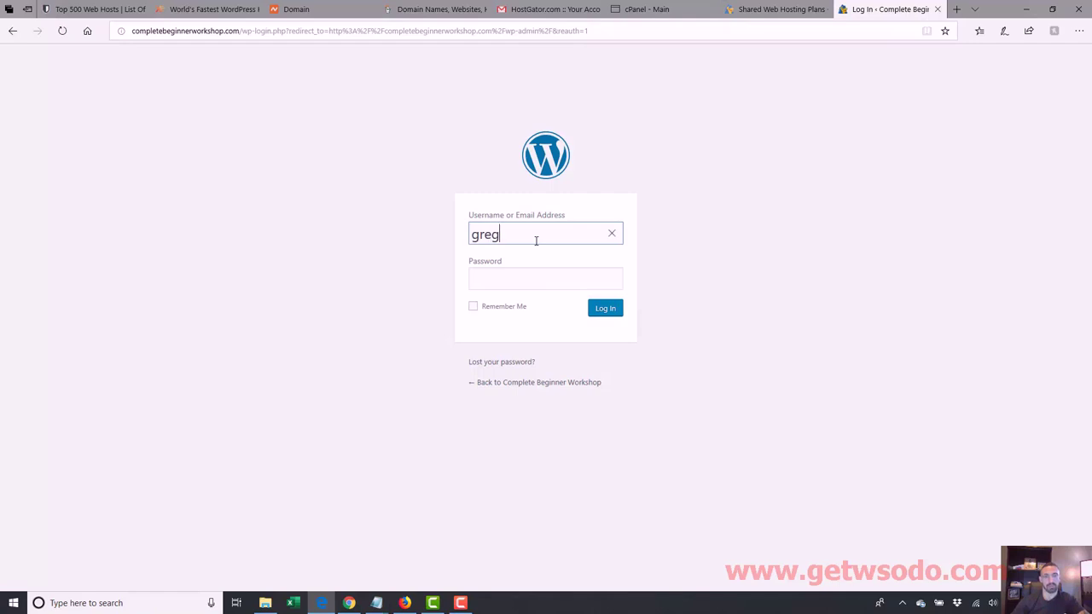
key("Tab")
key("ctrl+v")
key("Return")
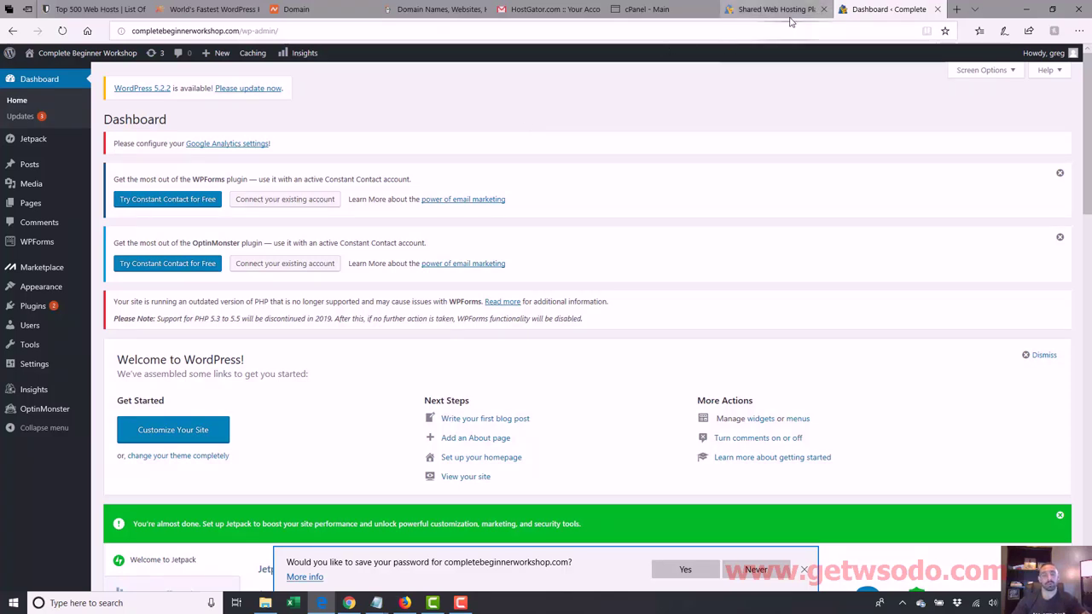
Step: Open the completebeginnerworkshop.com home page in a new tab and look through it down to the footer
key("ctrl+t")
type("comp")
key("Return")
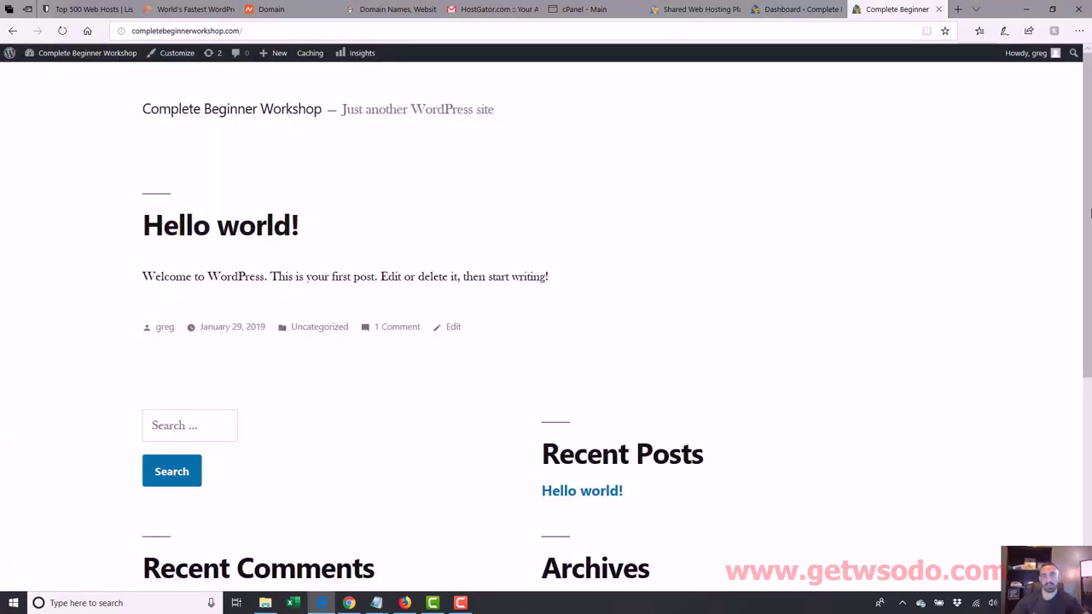
scroll(823, 309, "down", 2)
scroll(772, 313, "down", 3)
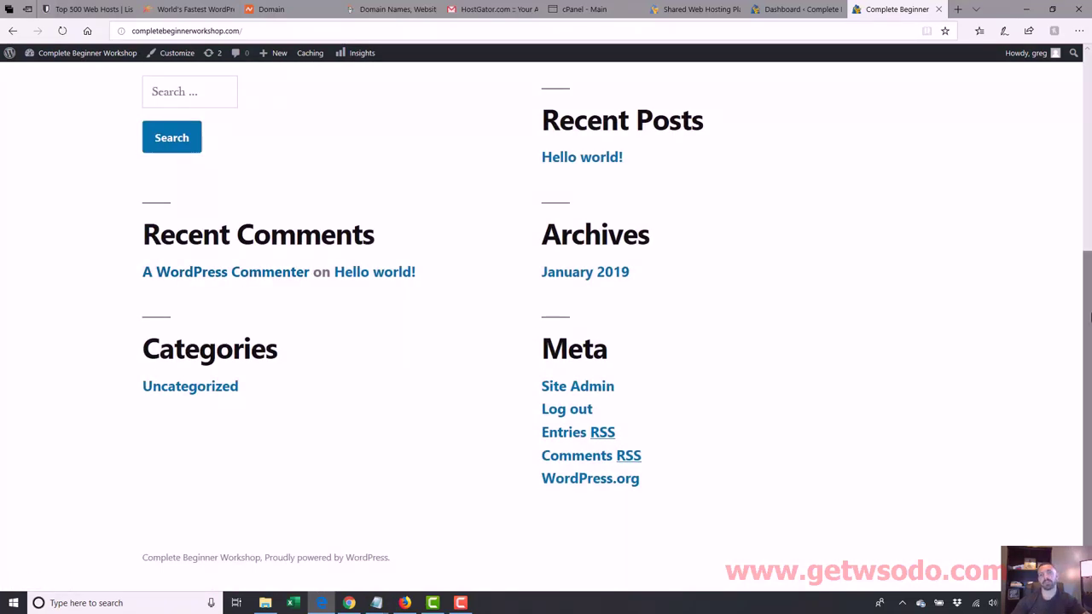
scroll(563, 86, "up", 5)
Step: Return to the WordPress dashboard and open the "Hello world!" post from the posts list in the editor
left_click(789, 9)
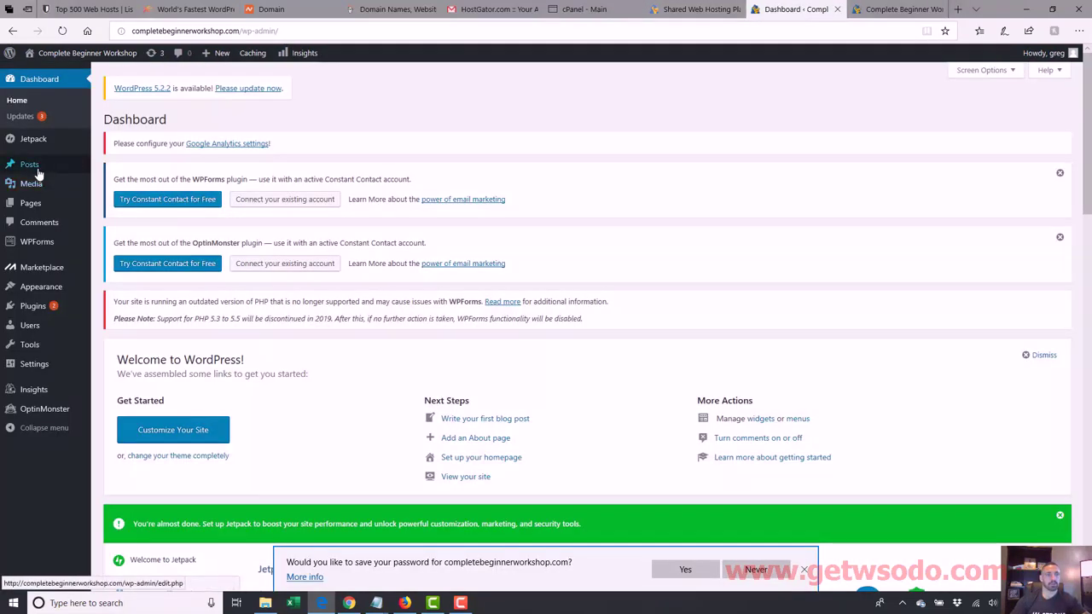
mouse_move(34, 168)
left_click(123, 170)
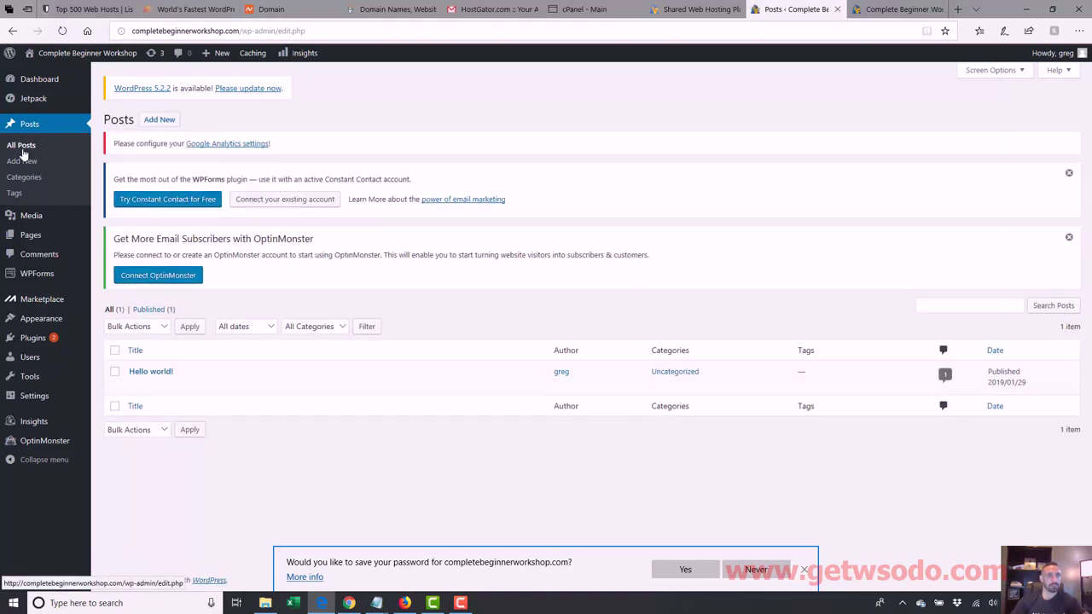
left_click(159, 375)
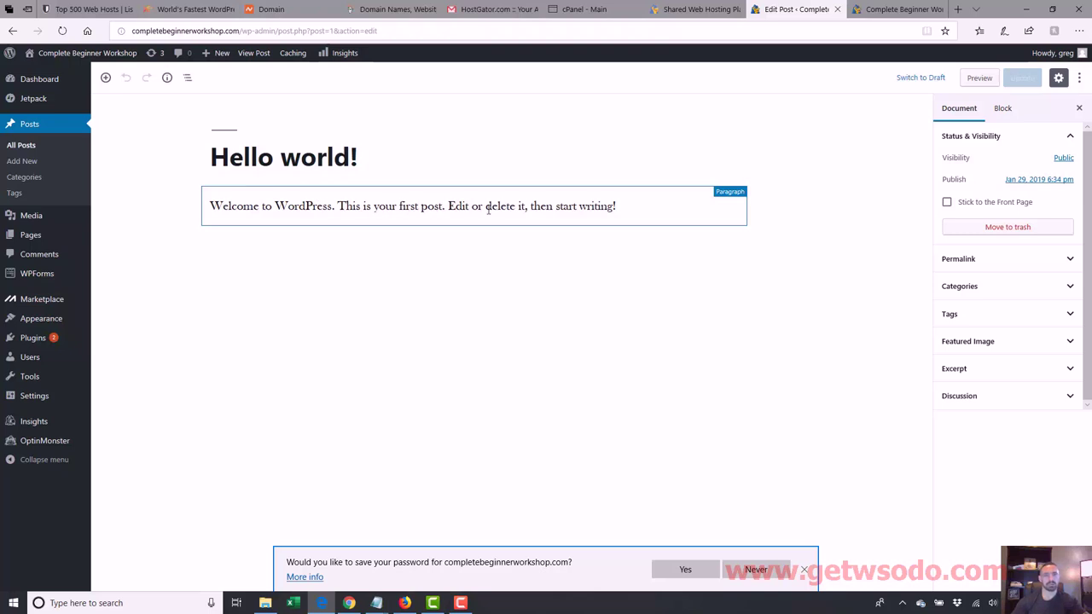
Step: Examine the "Hello world!" post's title and body text on the live home page
left_click(883, 9)
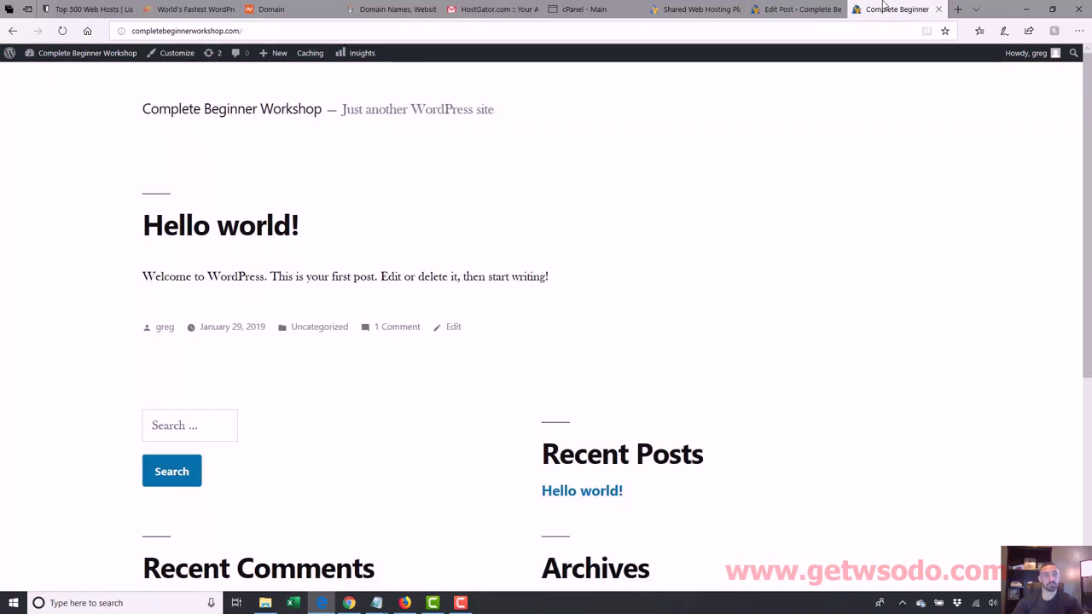
left_click_drag(144, 226, 299, 236)
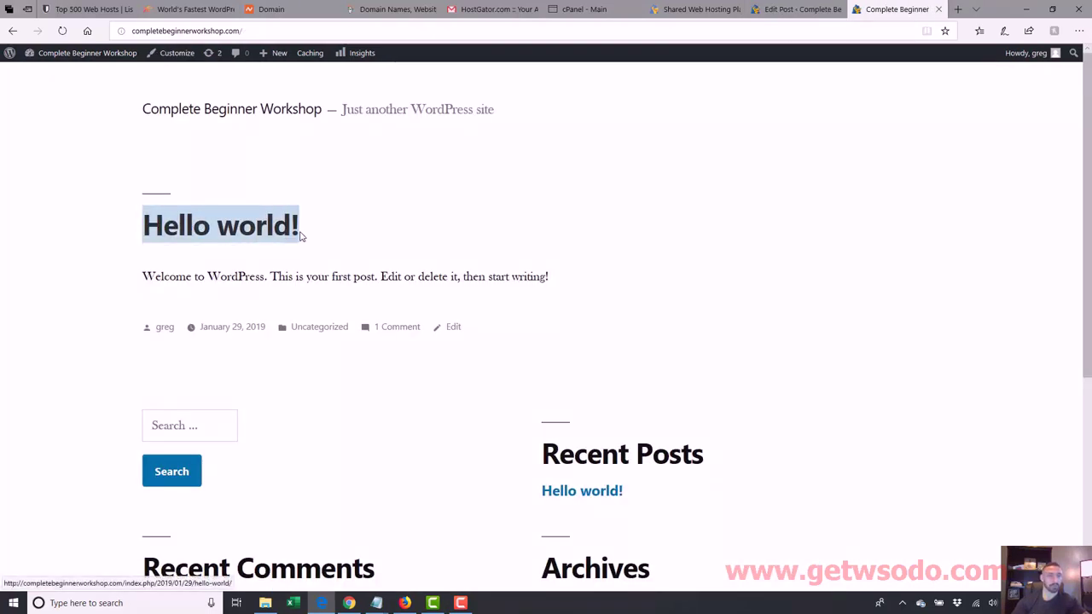
left_click_drag(143, 277, 555, 276)
left_click(618, 266)
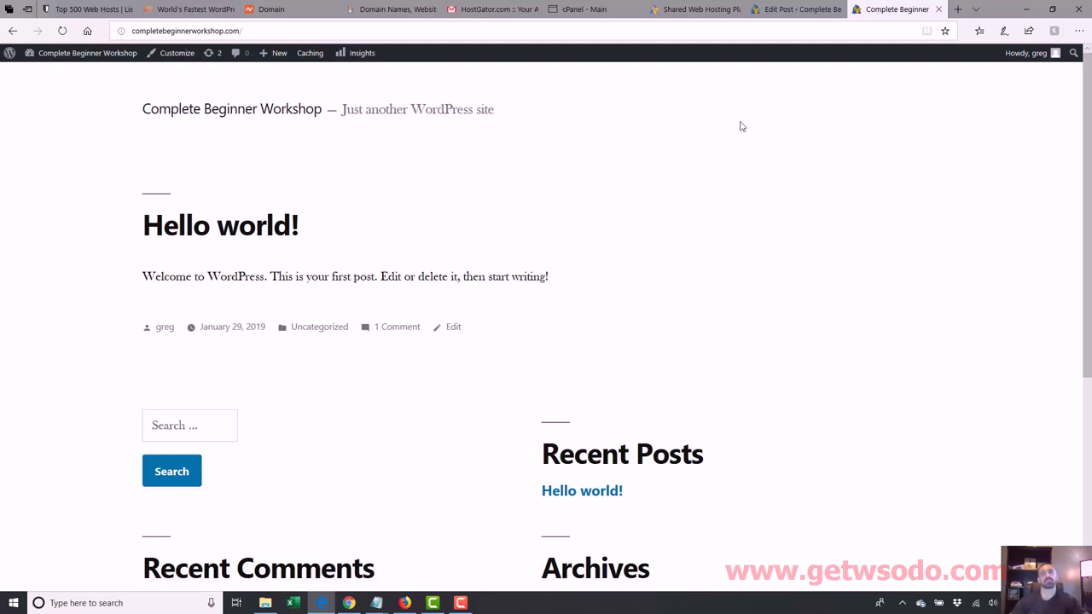
Step: Move the "Hello world!" post to the trash from the WordPress posts list
left_click(798, 10)
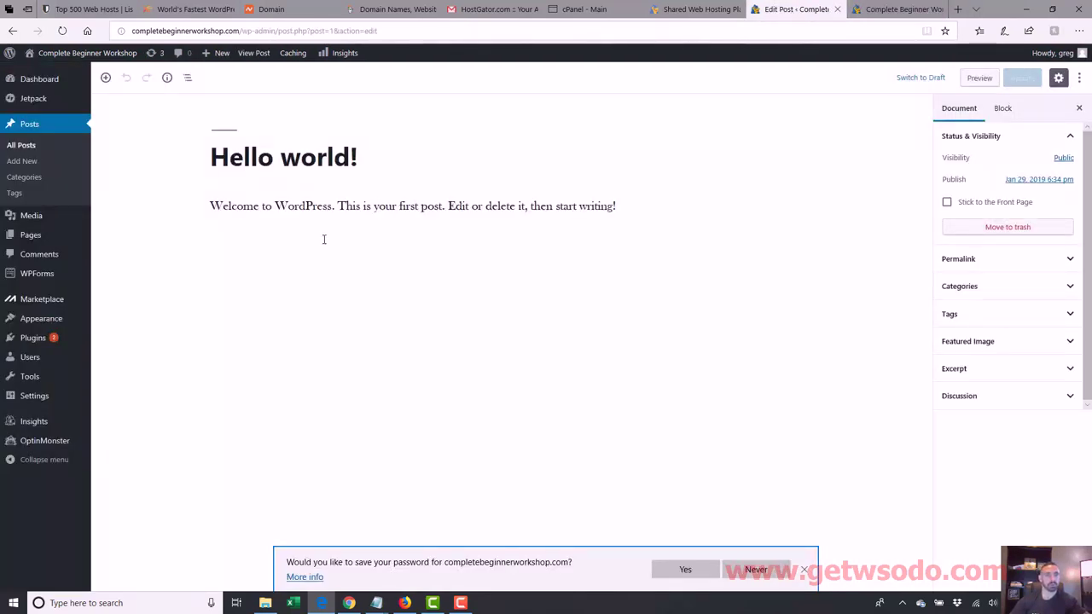
left_click(22, 146)
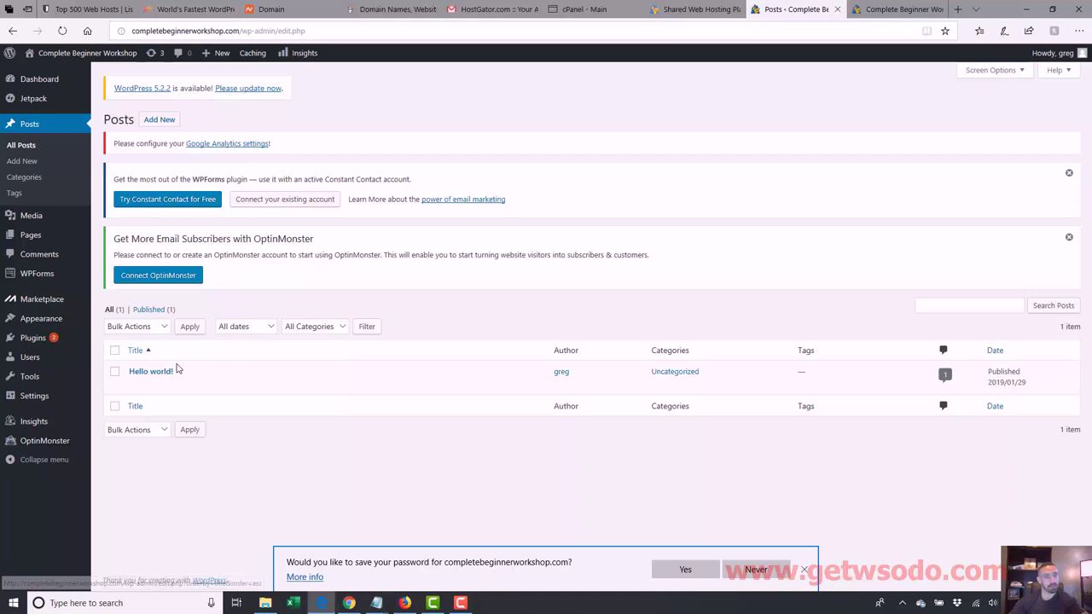
mouse_move(156, 383)
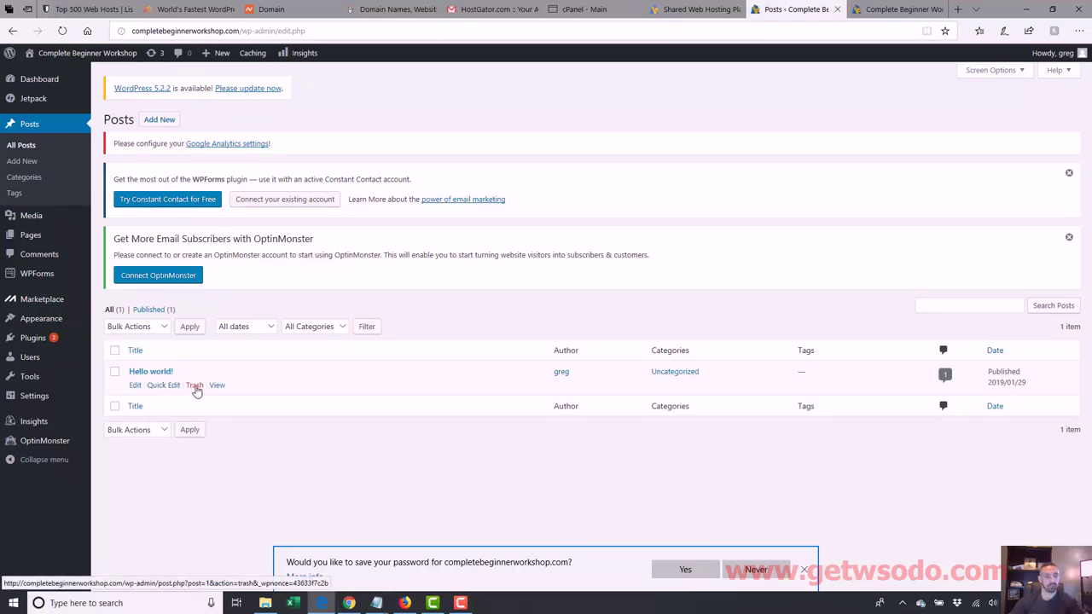
left_click(194, 385)
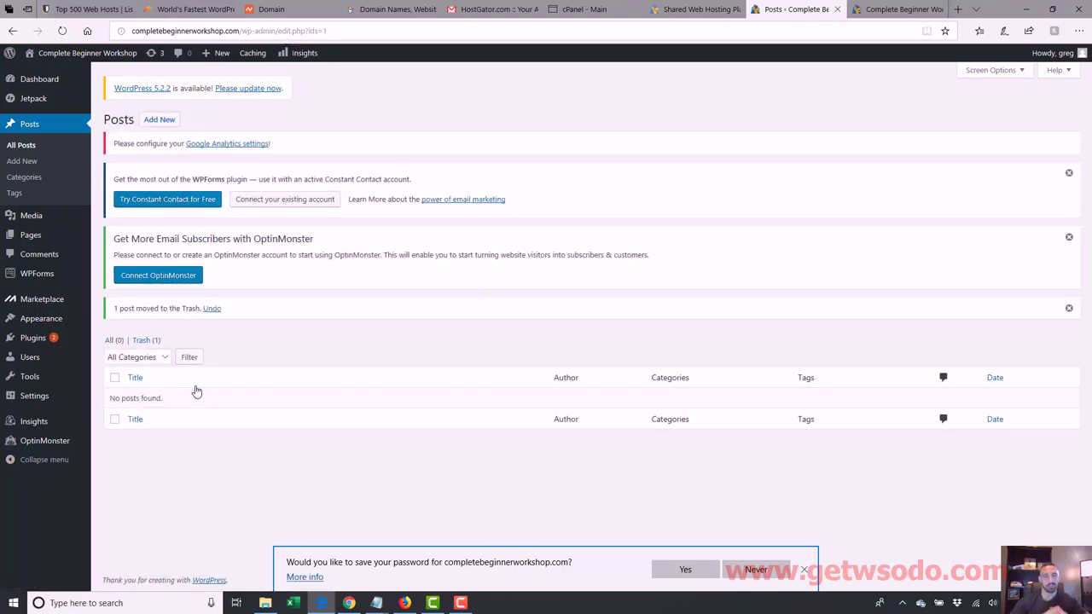
Step: Reload the live home page to check how it looks without the sample post
left_click(896, 10)
left_click(656, 32)
key("Return")
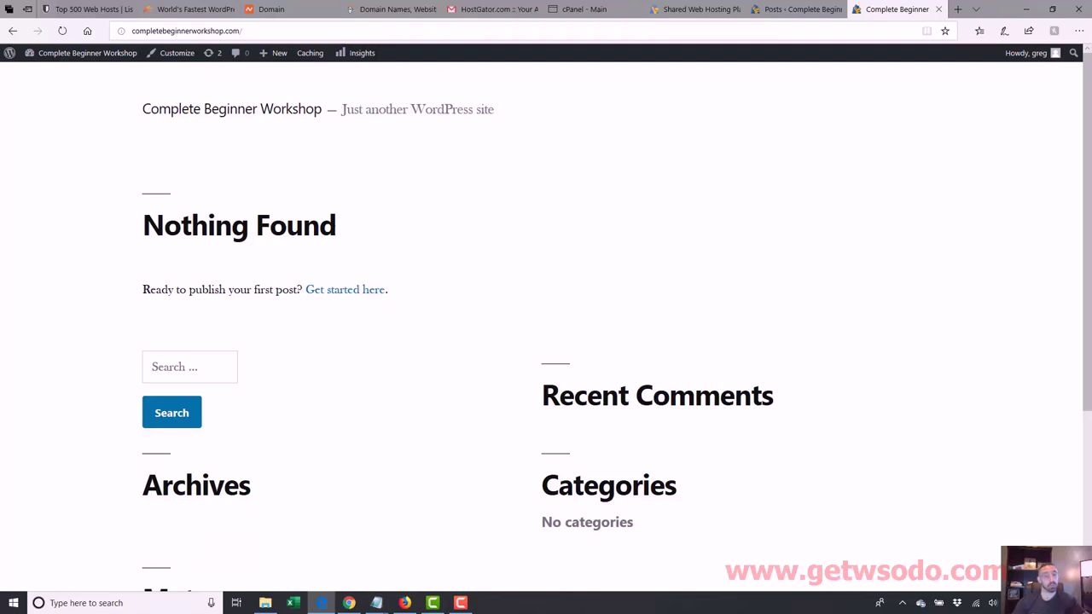
Step: Move the Sample Page, Privacy Policy and WPForms Preview pages to the trash in the WordPress admin
left_click(801, 9)
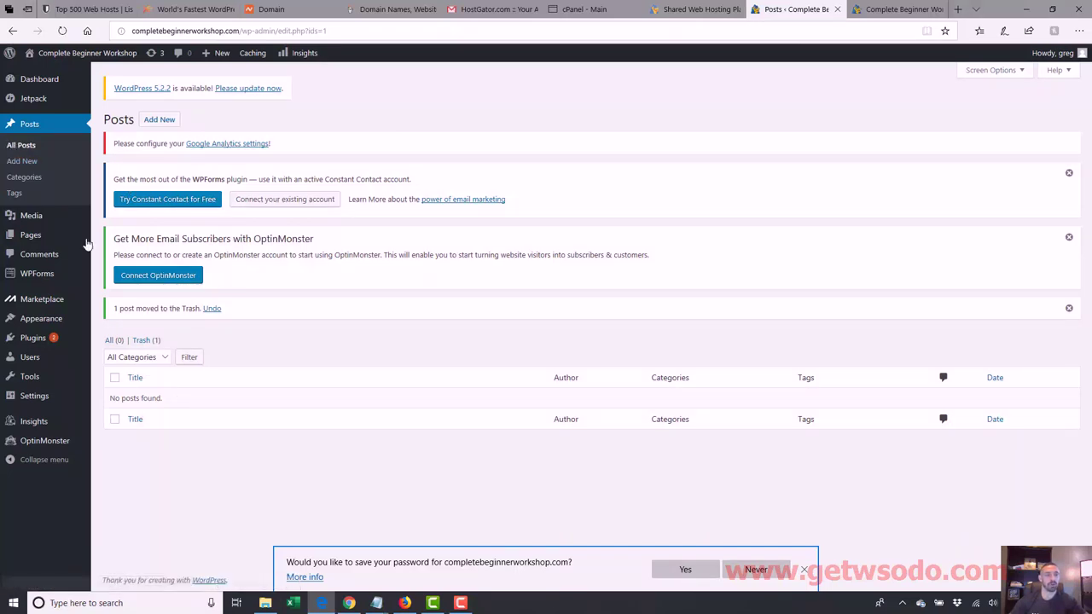
left_click(36, 243)
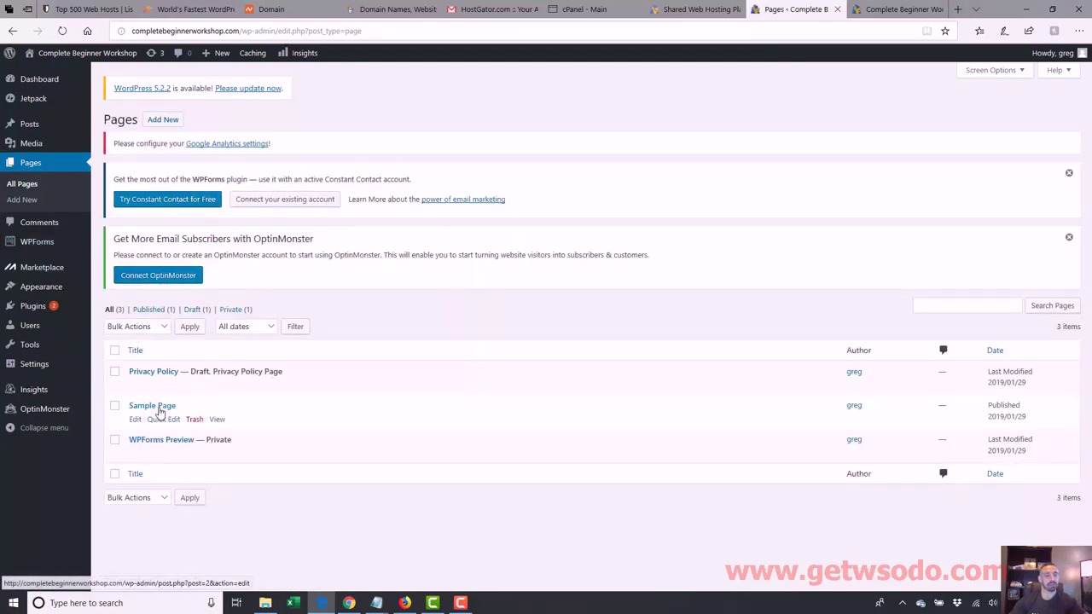
left_click(195, 421)
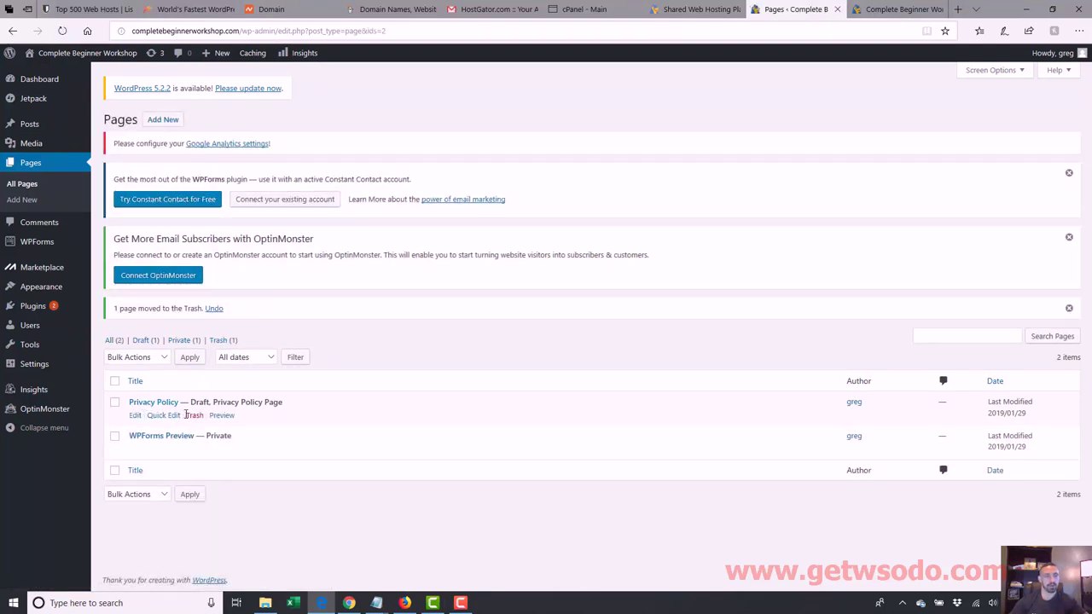
left_click(195, 417)
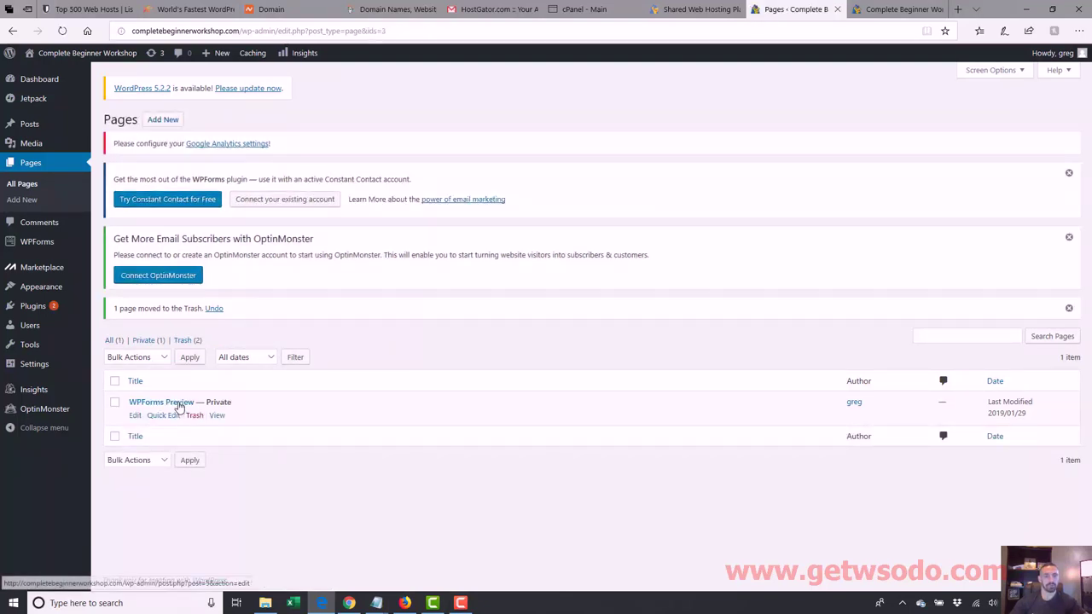
left_click(196, 416)
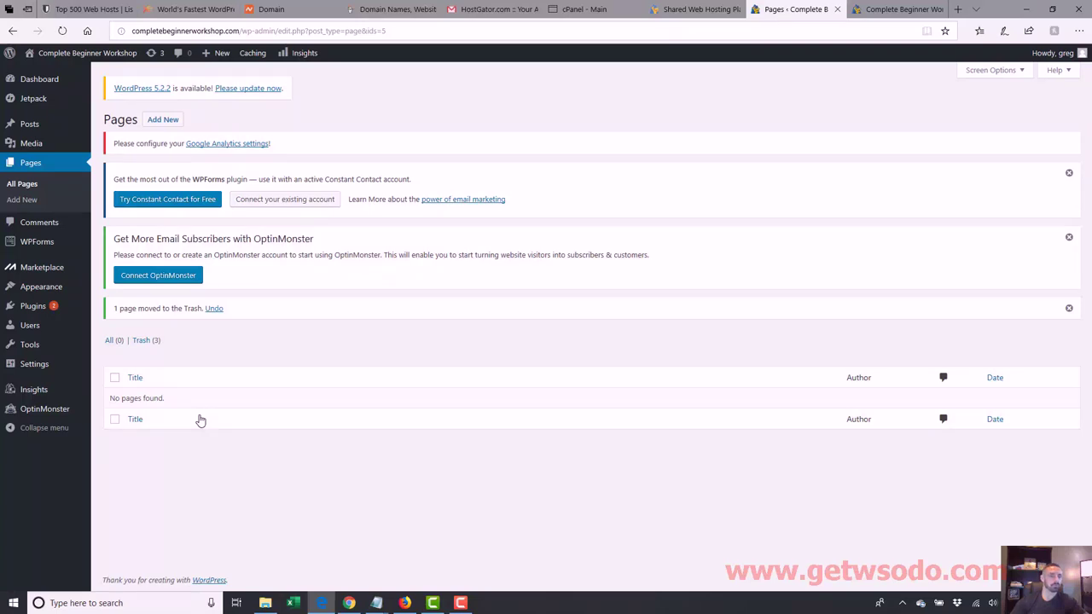
Step: Open the Permalink Settings and select the Plain structure, highlighting the ending of its example URL
mouse_move(36, 367)
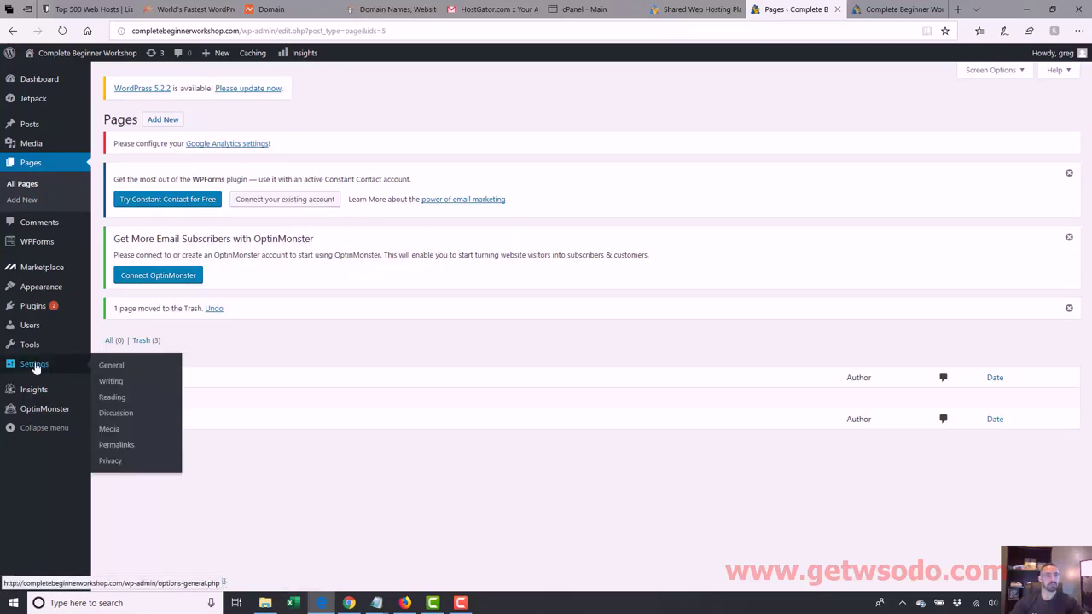
left_click(129, 450)
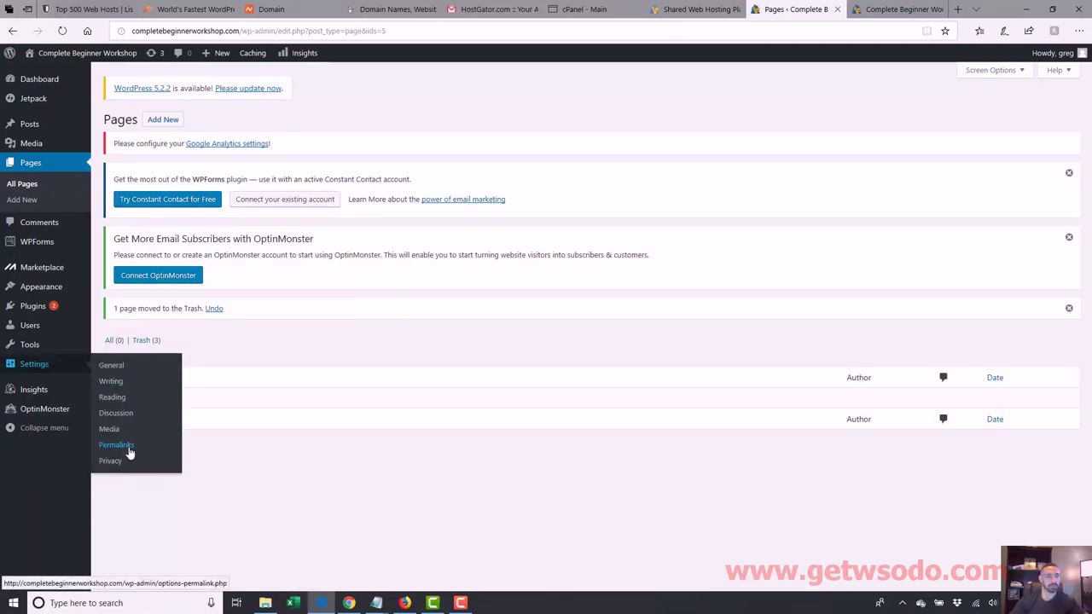
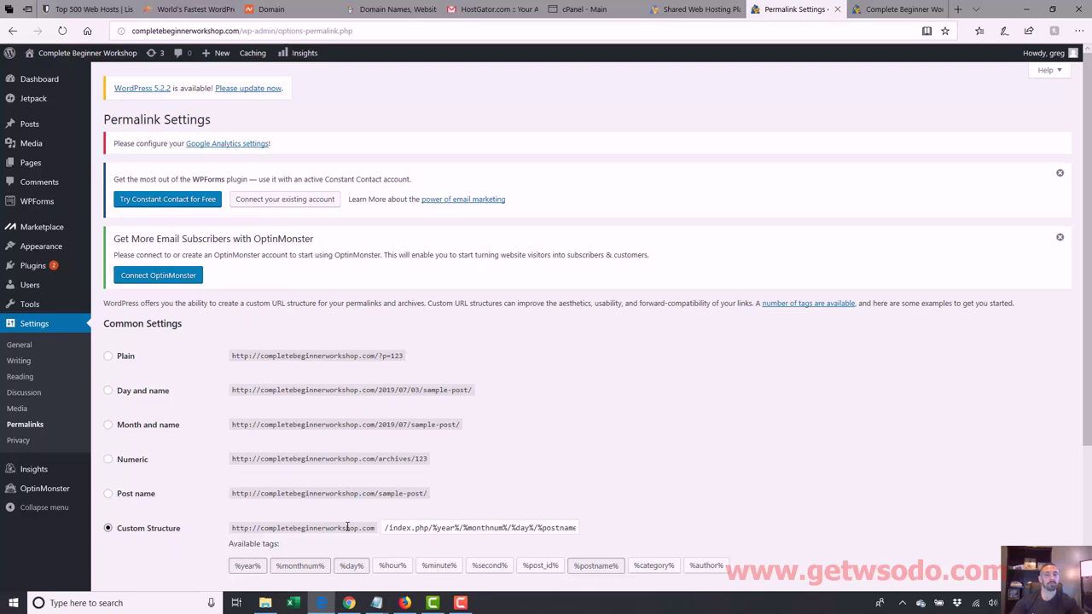
left_click(109, 356)
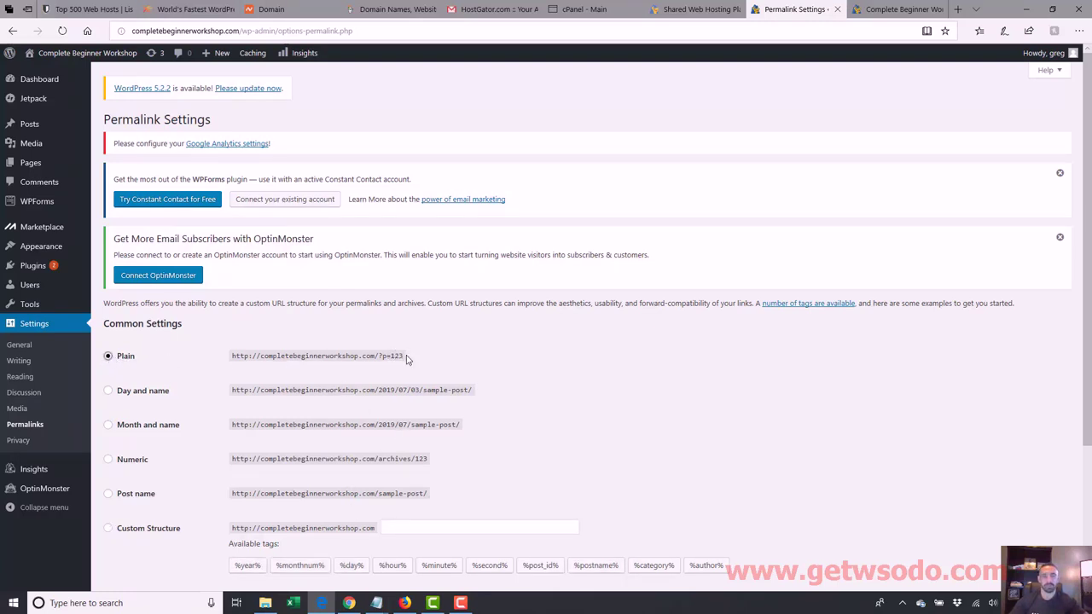
left_click_drag(409, 362, 375, 360)
key("ctrl+t")
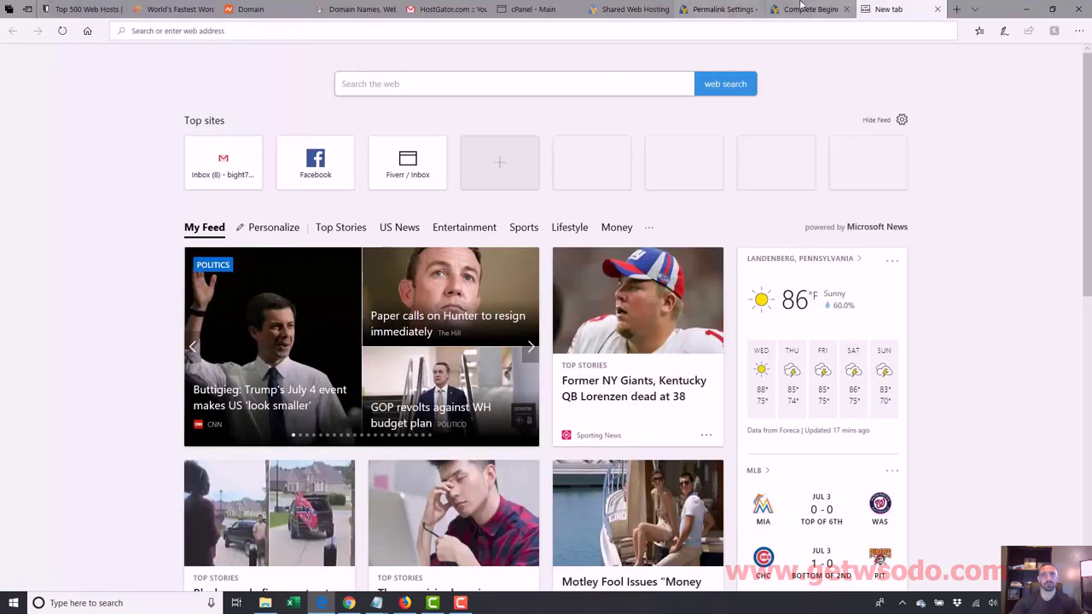
left_click(800, 7)
left_click(283, 32)
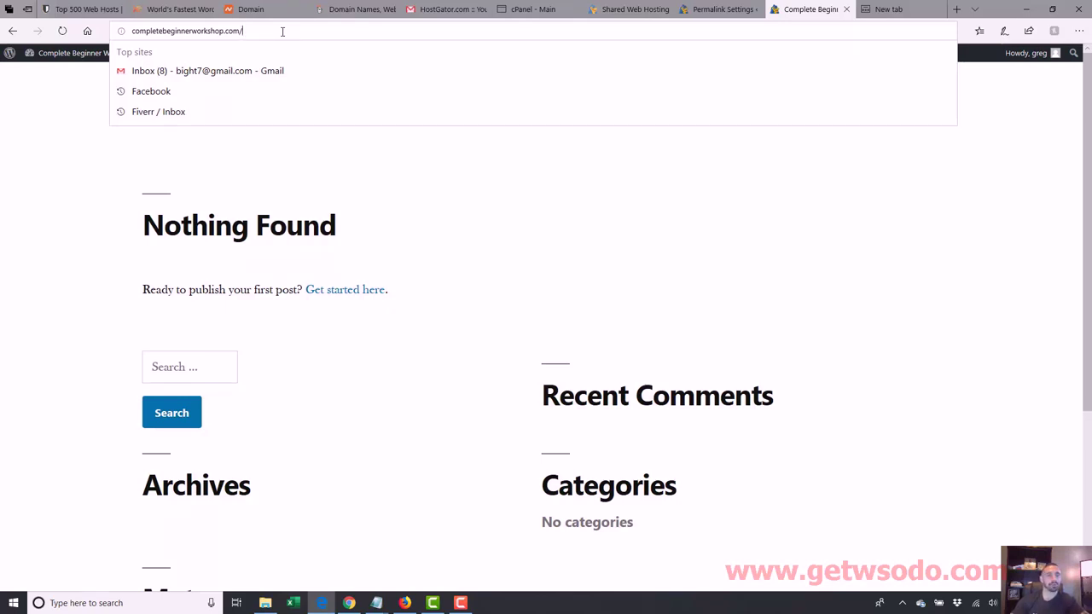
type("p=38274927348")
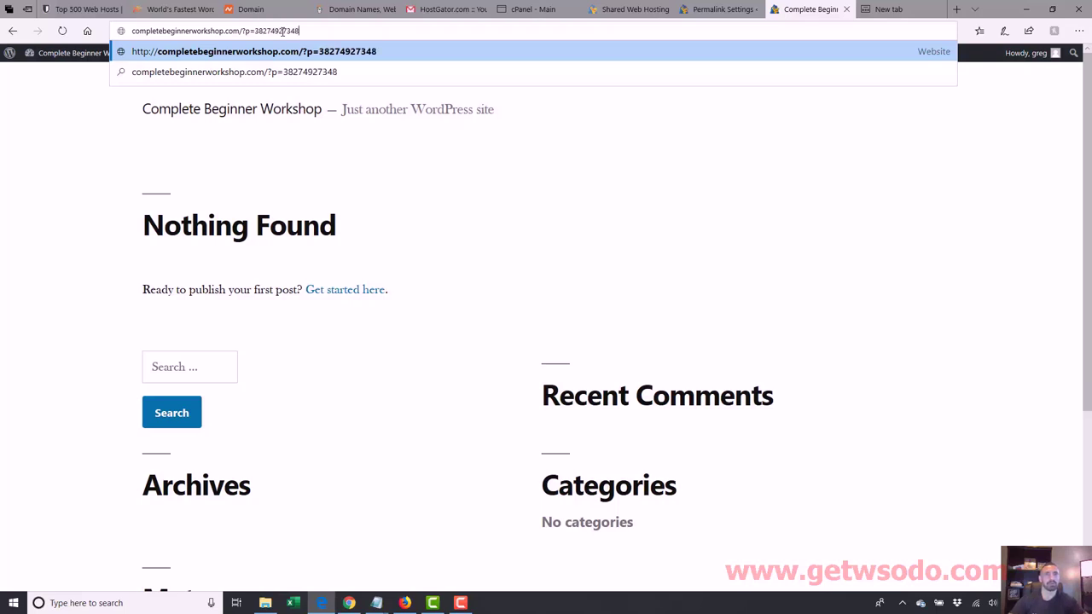
left_click_drag(300, 31, 120, 32)
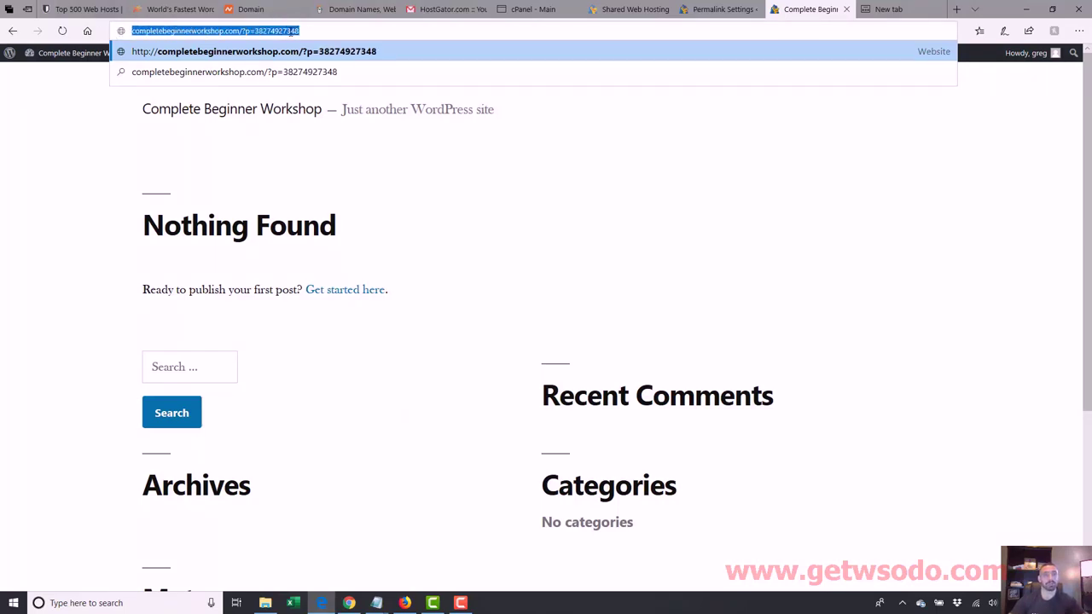
left_click_drag(299, 31, 240, 35)
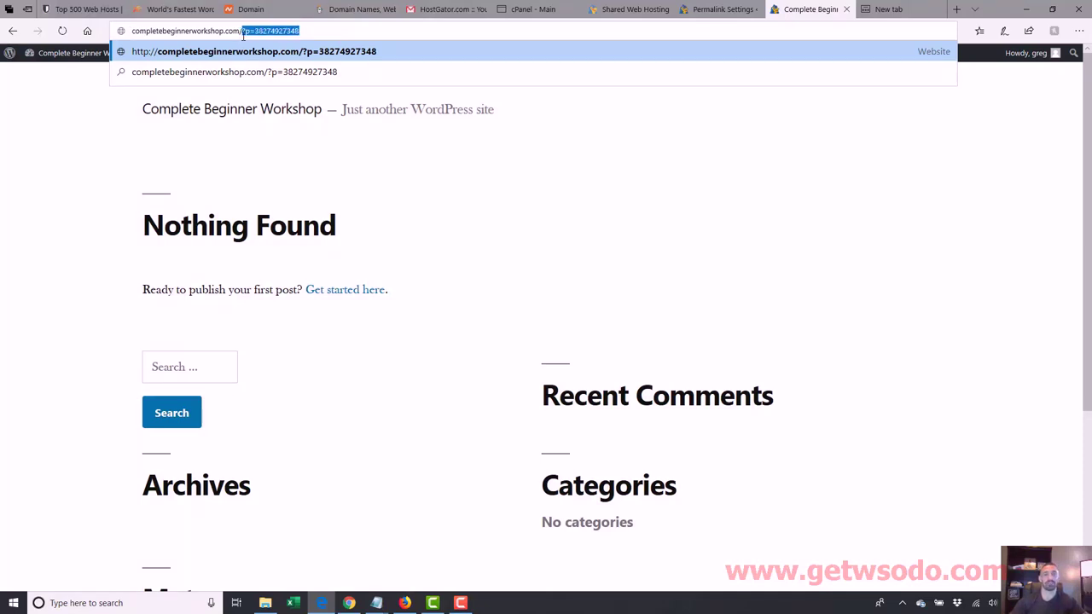
left_click(715, 10)
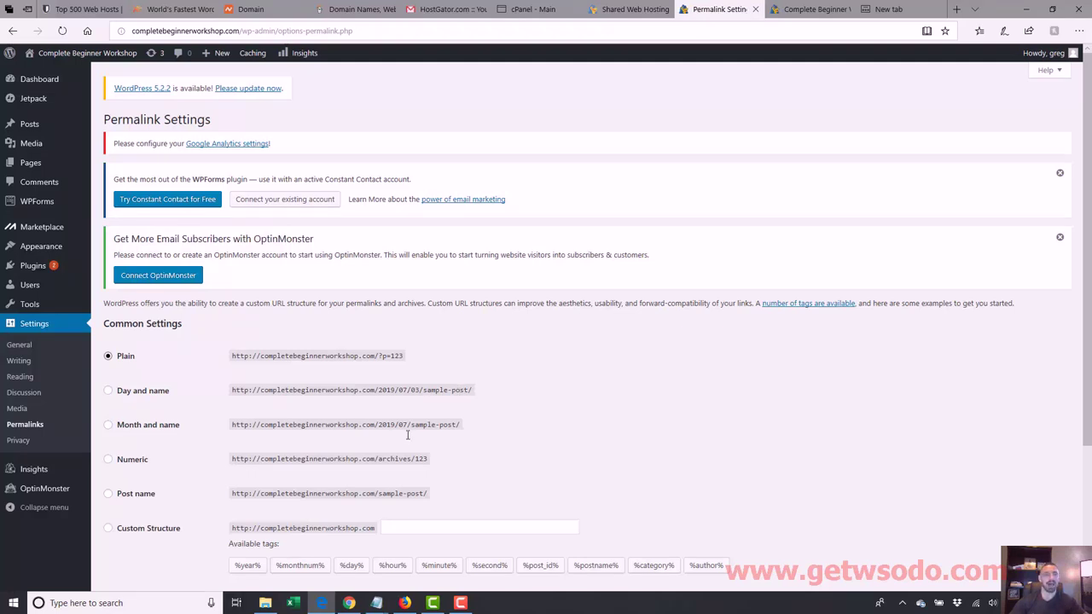
Step: Set the permalink structure to Post name and save the changes
left_click(108, 494)
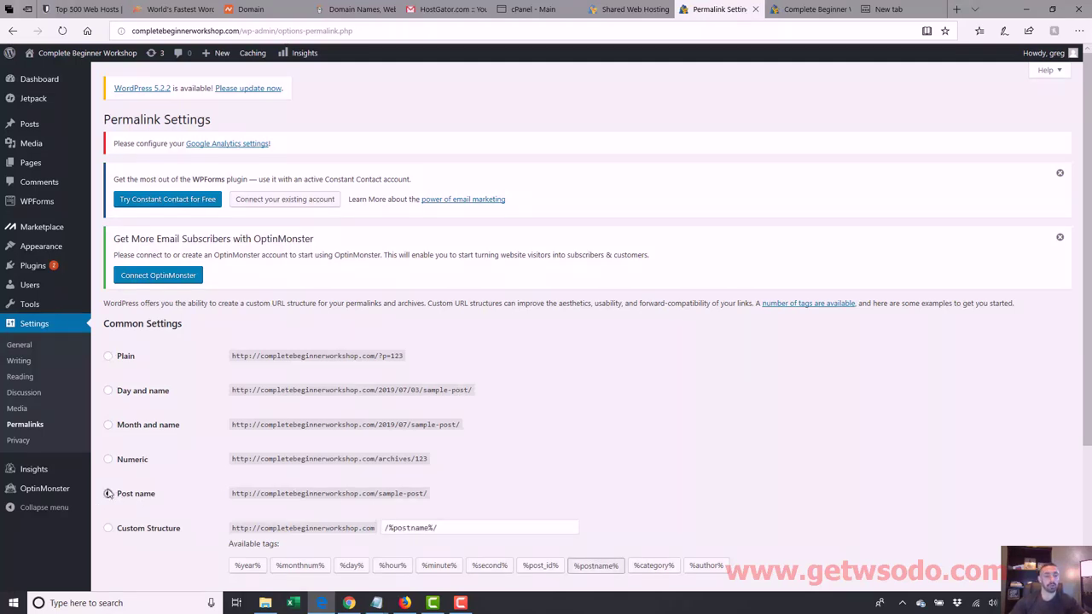
scroll(597, 409, "down", 2)
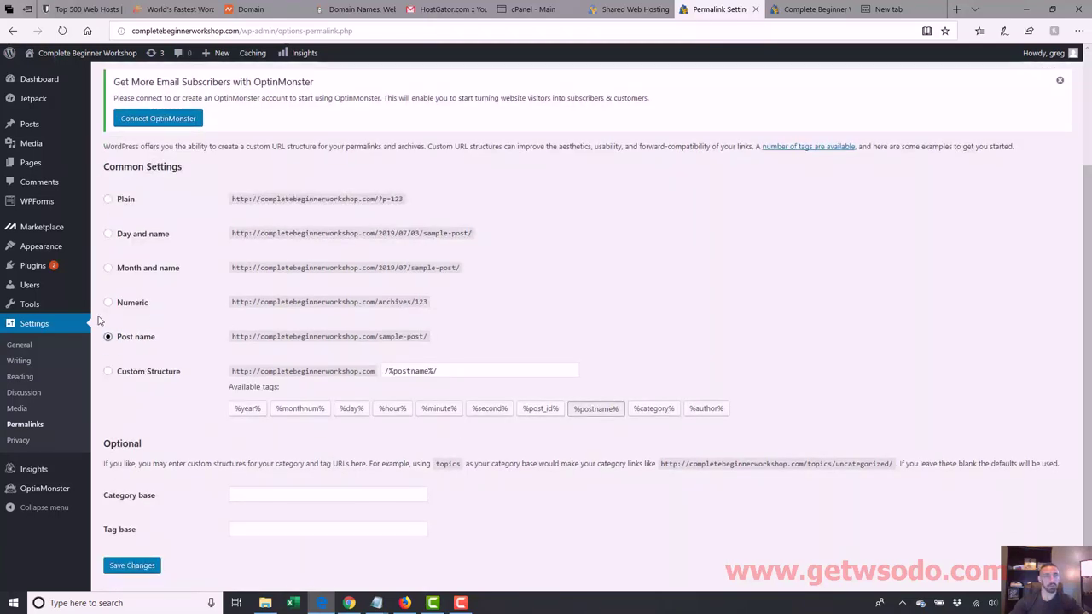
left_click(139, 567)
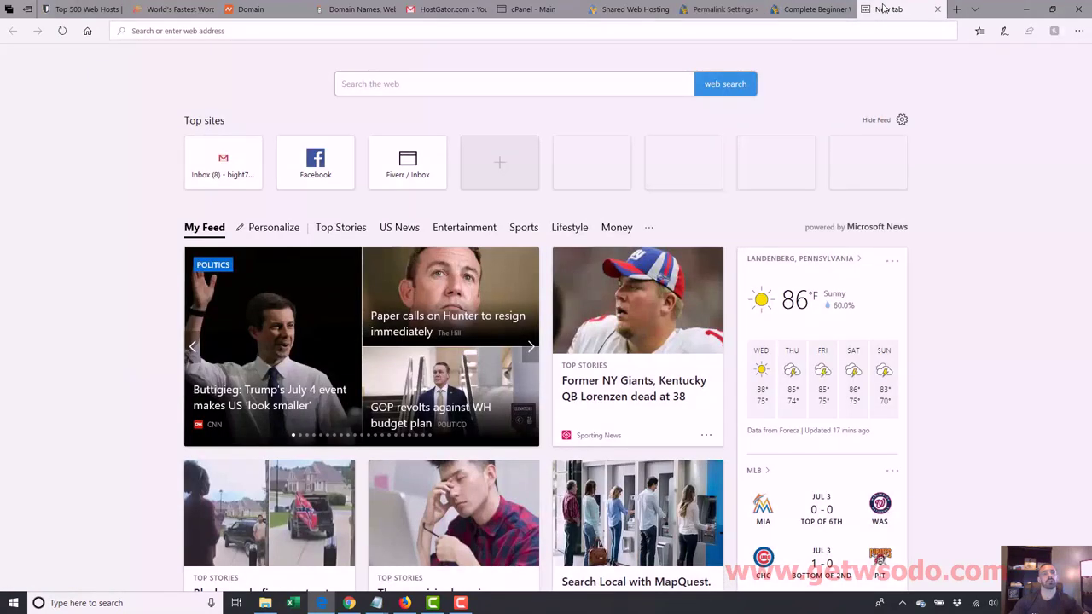
Step: On the live site's page, enter completebeginnerworkshop.com/the-best-dog-beds as a sample address without loading it, and highlight its ending
left_click(811, 10)
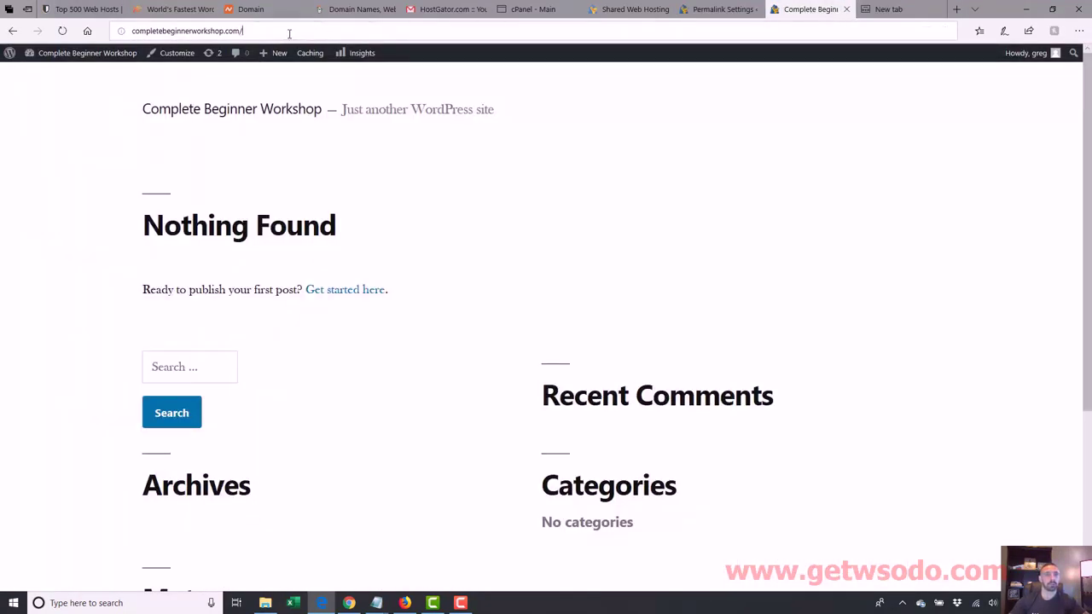
left_click(318, 30)
left_click(318, 31)
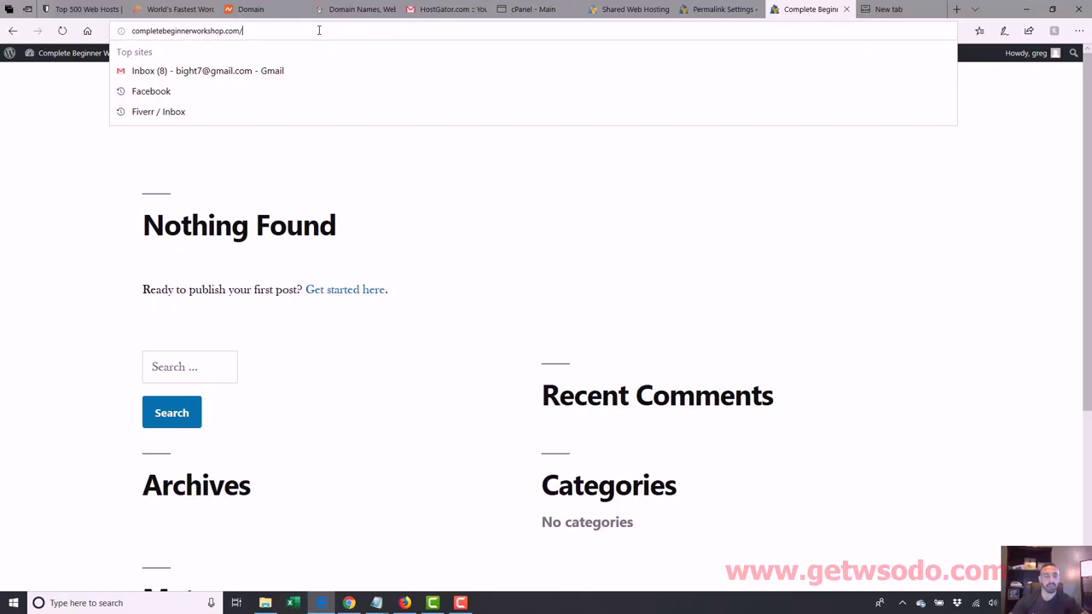
type("the-bes")
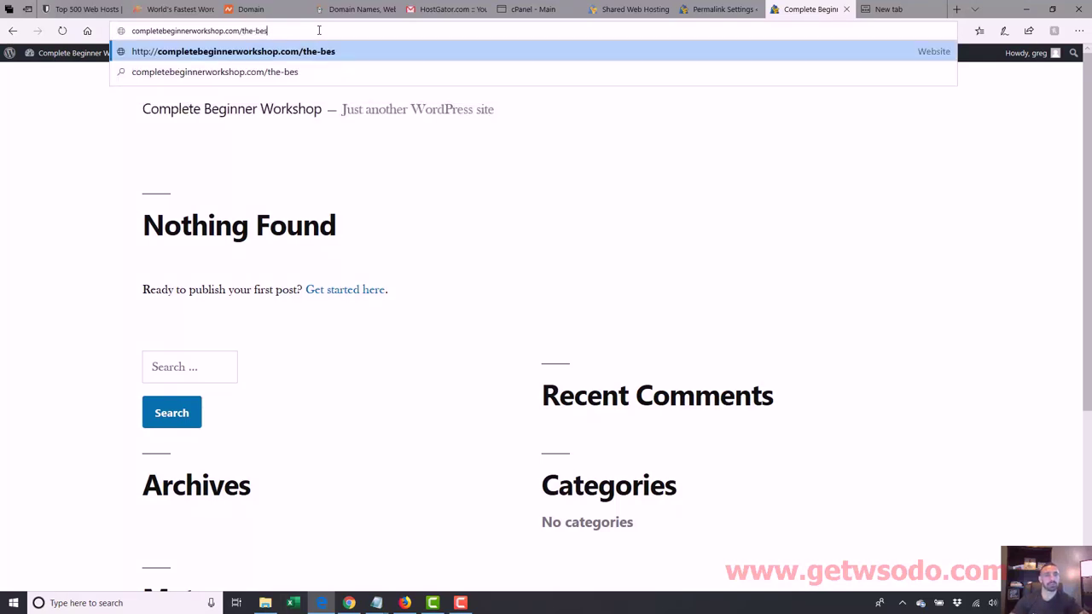
type("t-dog-bed")
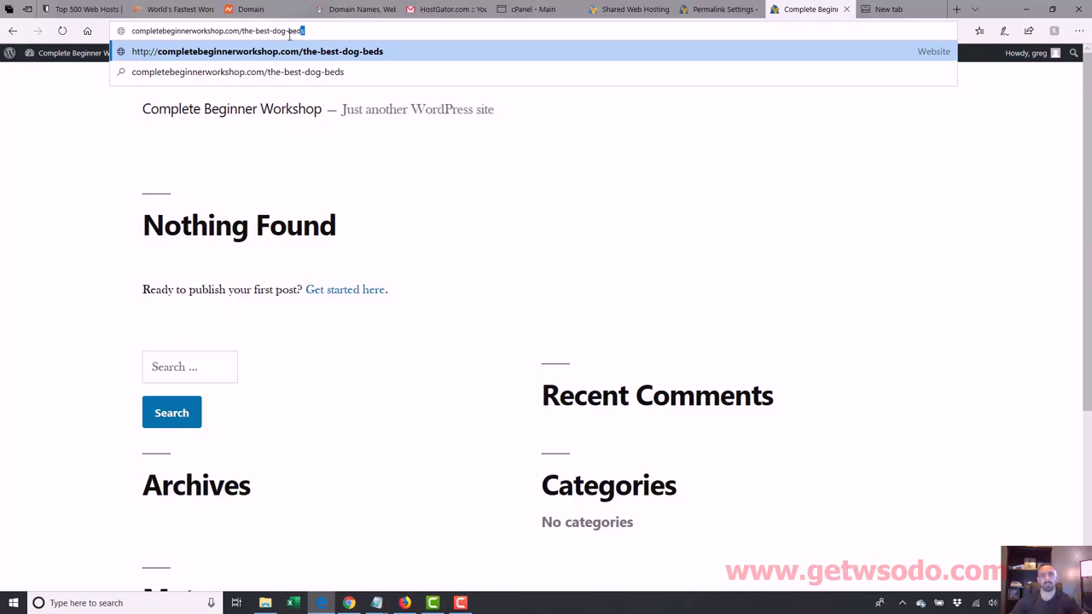
left_click_drag(290, 36, 241, 34)
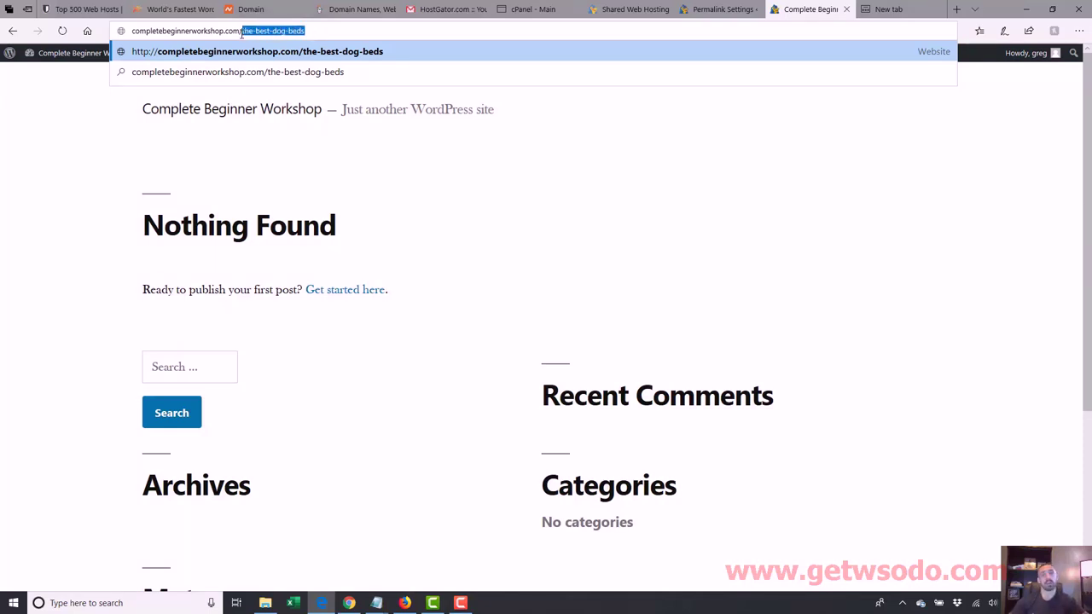
Step: Return to the Permalink Settings and save the Post name structure again
left_click(695, 7)
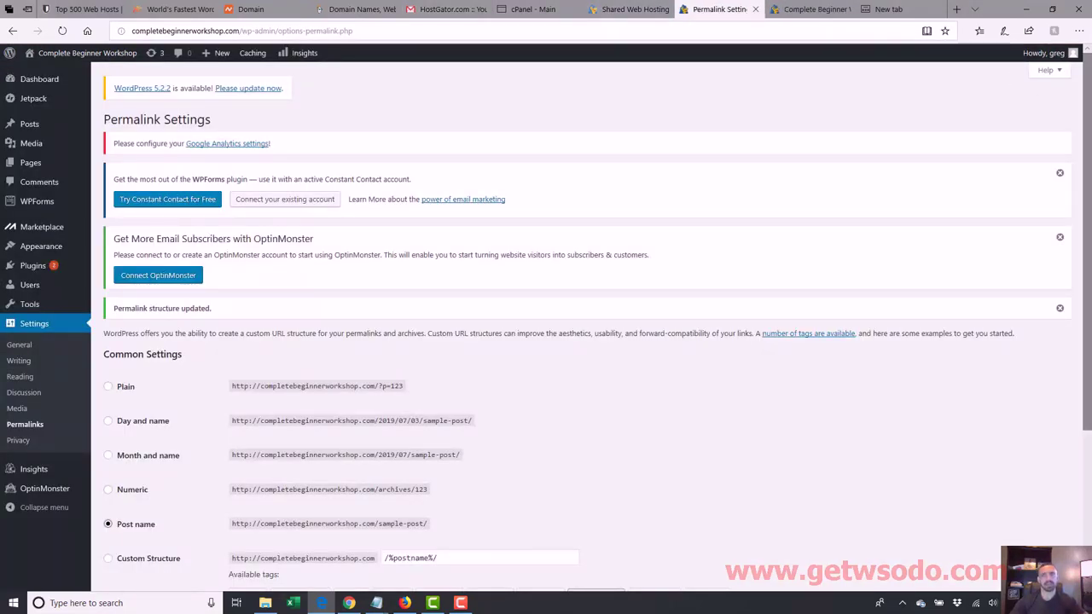
scroll(891, 203, "down", 1)
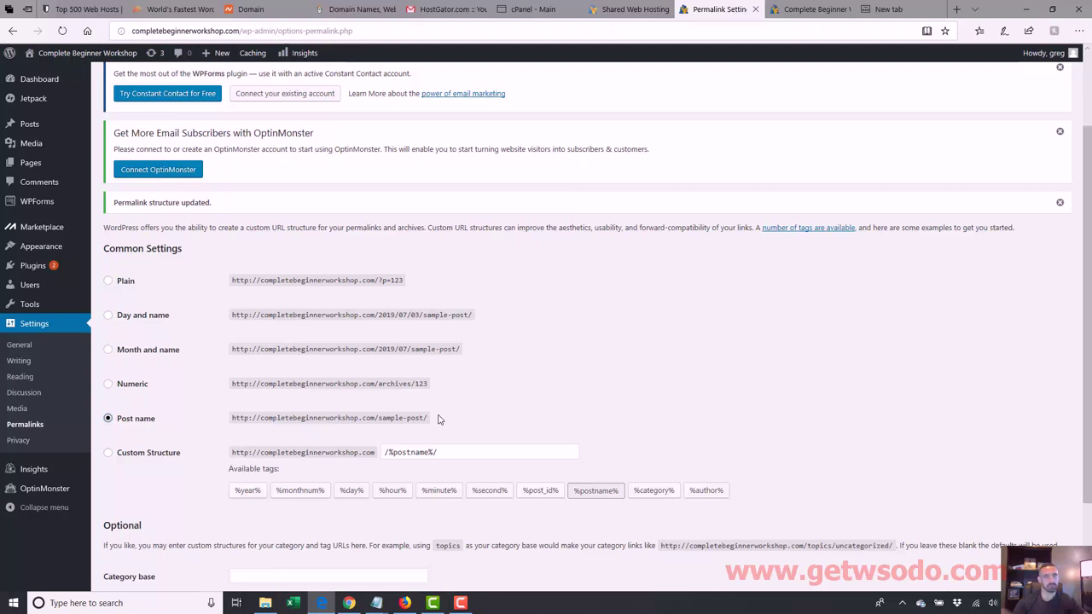
scroll(848, 377, "down", 1)
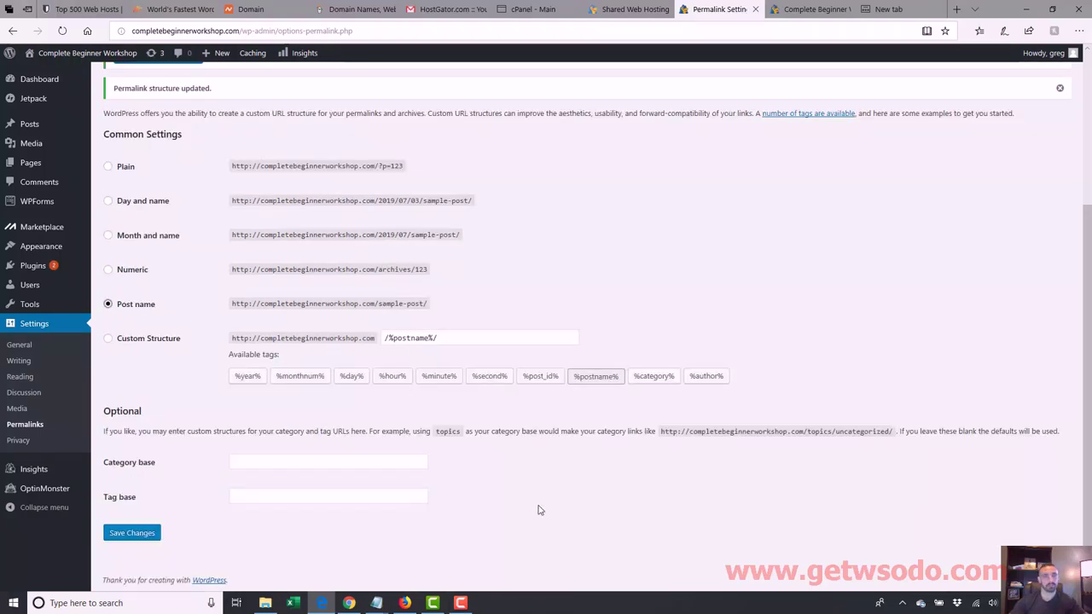
left_click(112, 535)
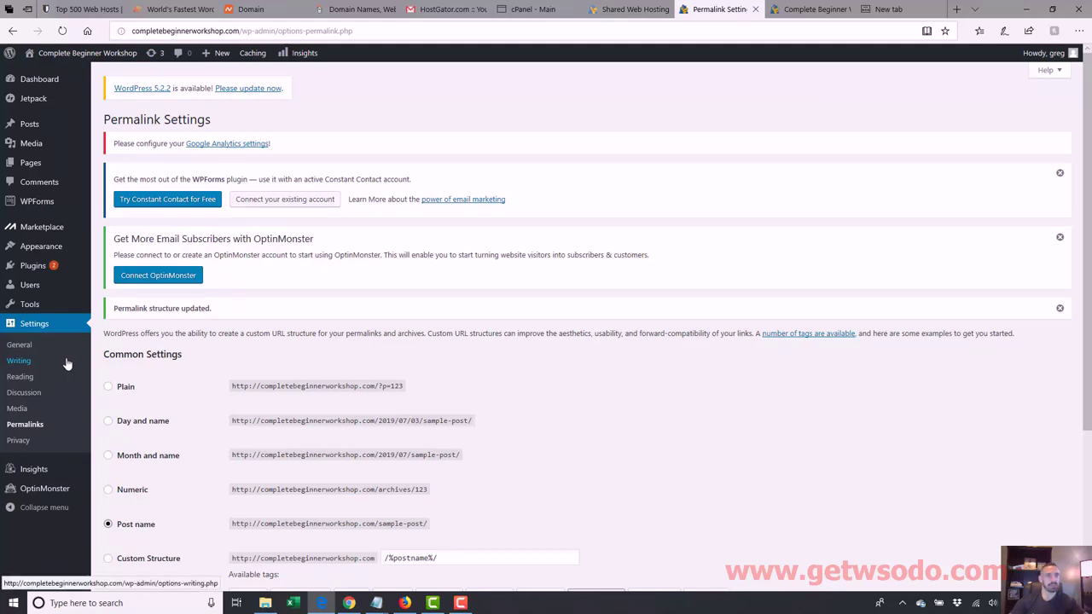
Step: Open the General Settings and highlight the site title and the tagline
left_click(22, 346)
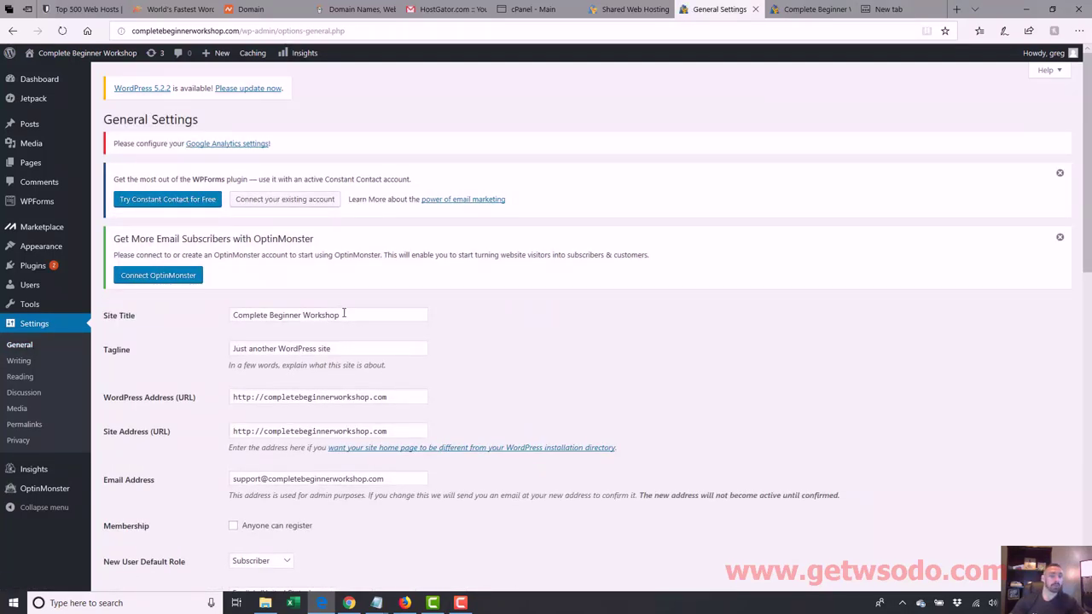
left_click_drag(344, 316, 213, 312)
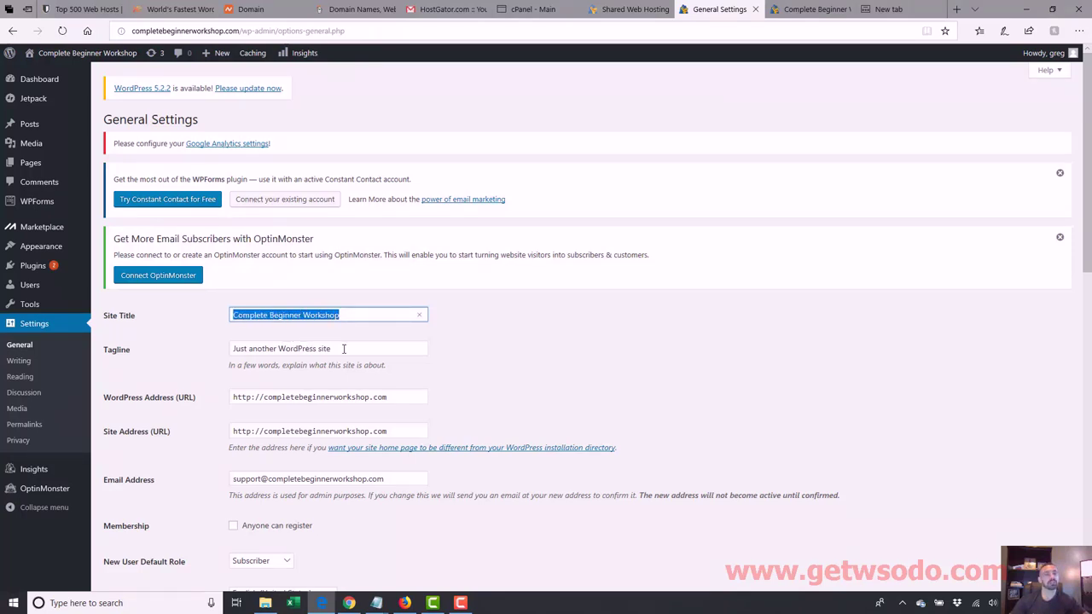
left_click_drag(344, 349, 204, 355)
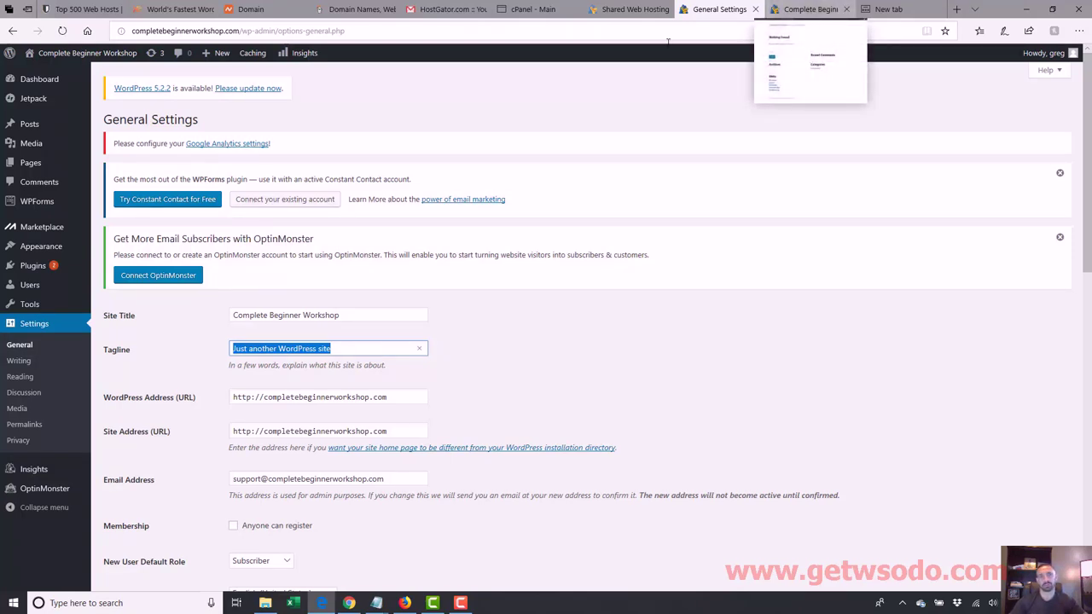
Step: Copy the domain completebeginnerworkshop.com from the address and load it in a new tab in Firefox
left_click_drag(239, 31, 131, 30)
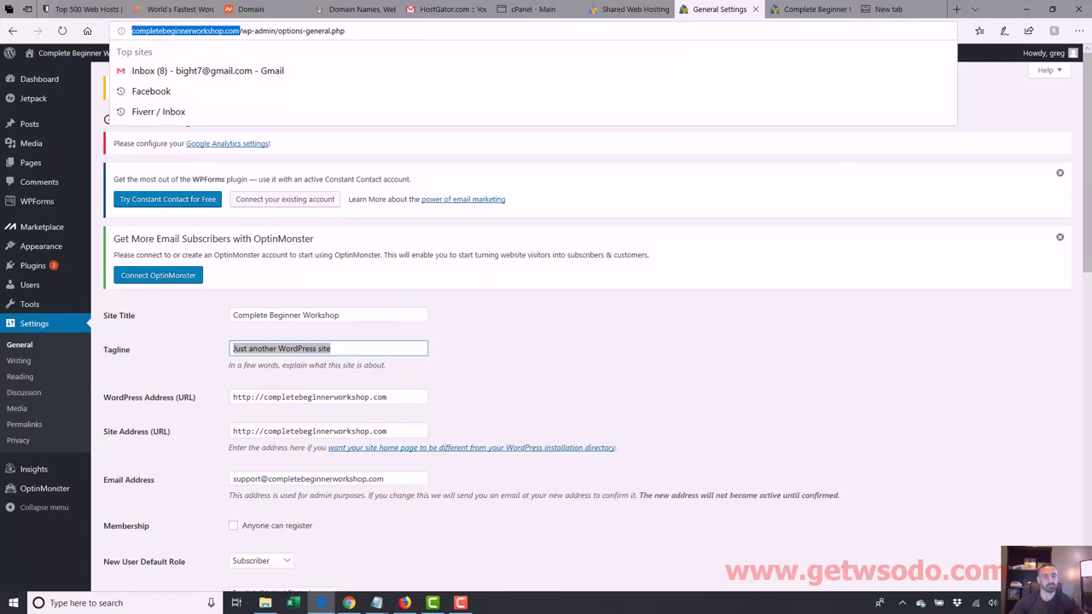
key("ctrl+c")
left_click(404, 603)
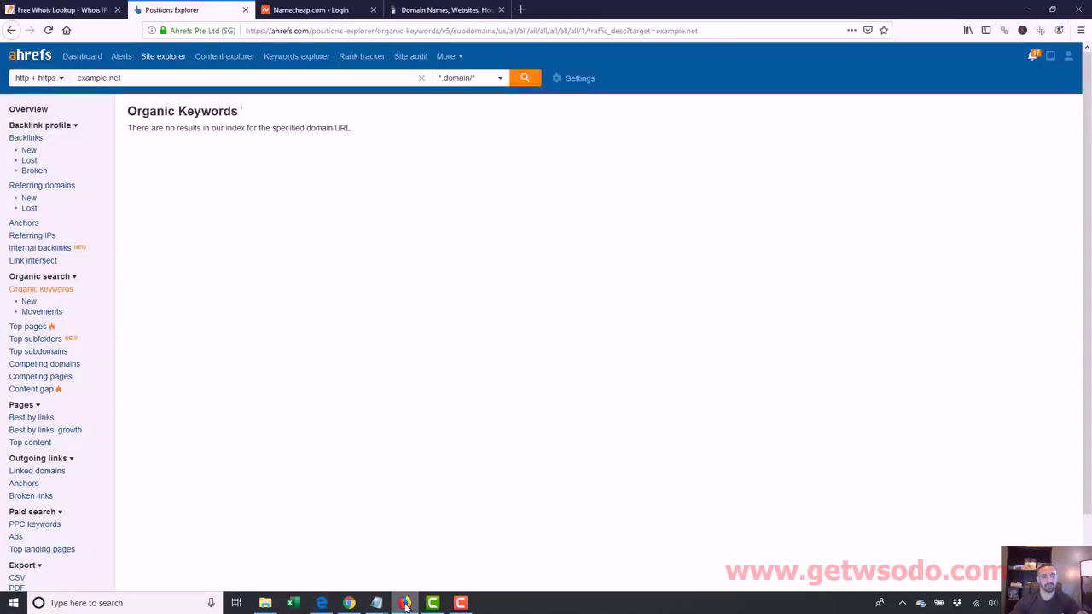
key("ctrl+t")
key("ctrl+v")
key("Return")
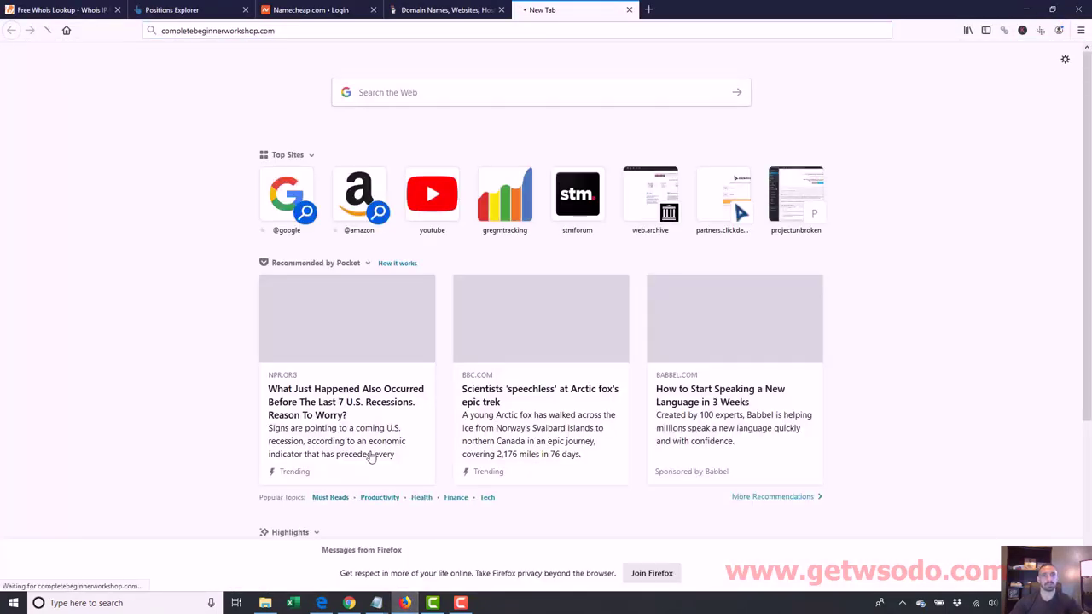
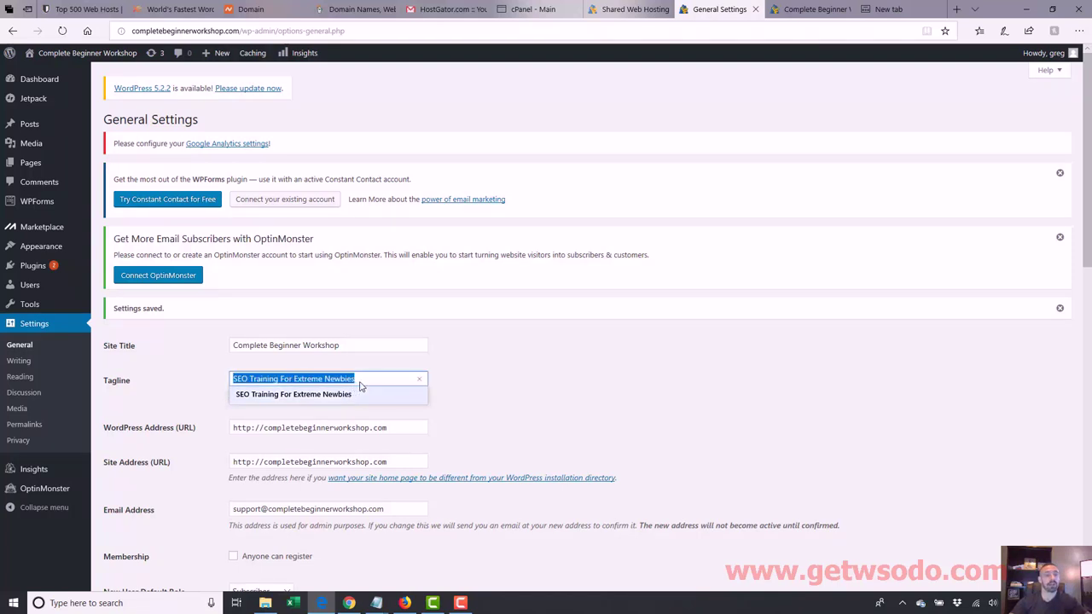
Step: Enter "My site" as the site title and "Coolest site" as the tagline without saving, and highlight both entries
left_click(364, 380)
left_click_drag(364, 379, 235, 379)
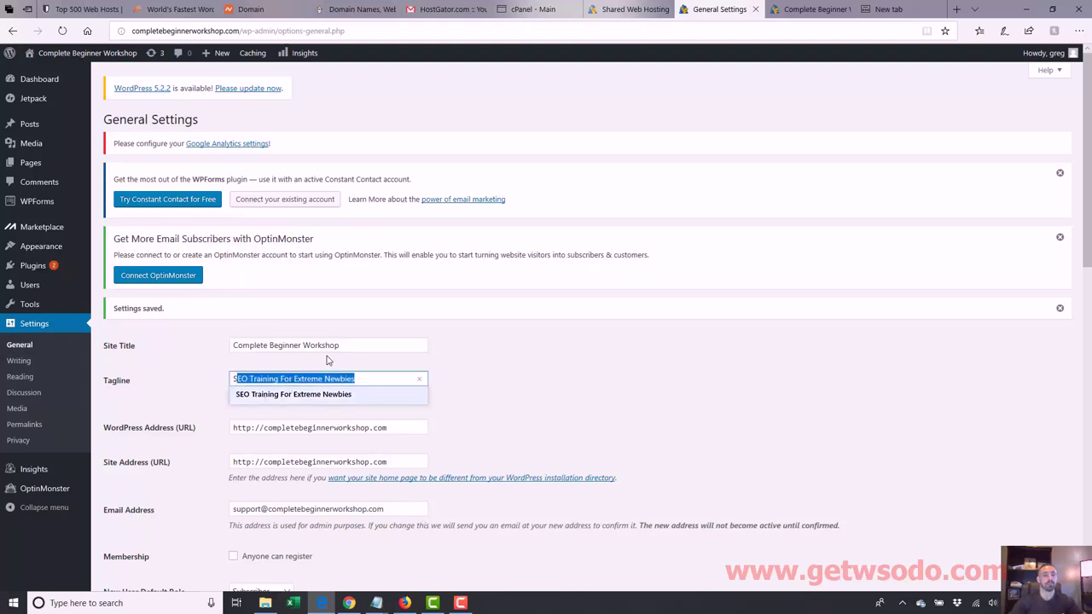
left_click_drag(344, 347, 191, 337)
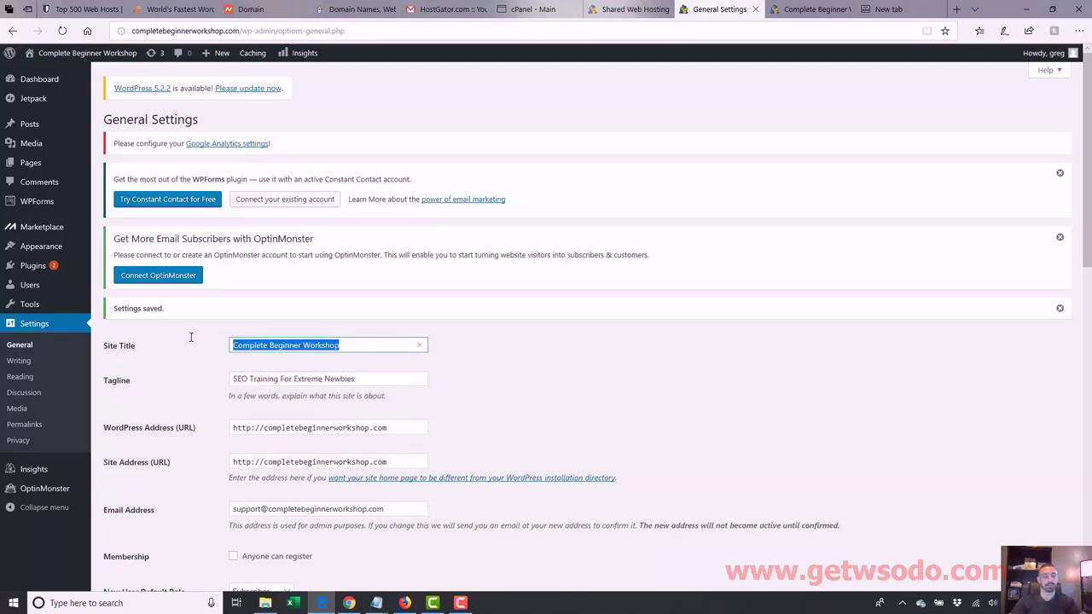
type("My site")
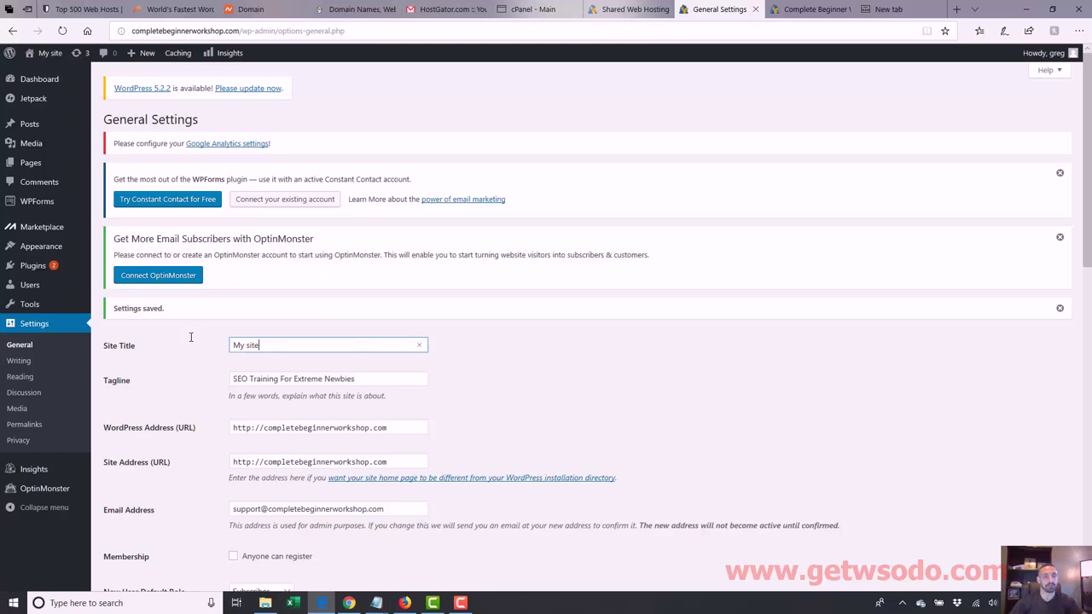
left_click_drag(385, 381, 210, 411)
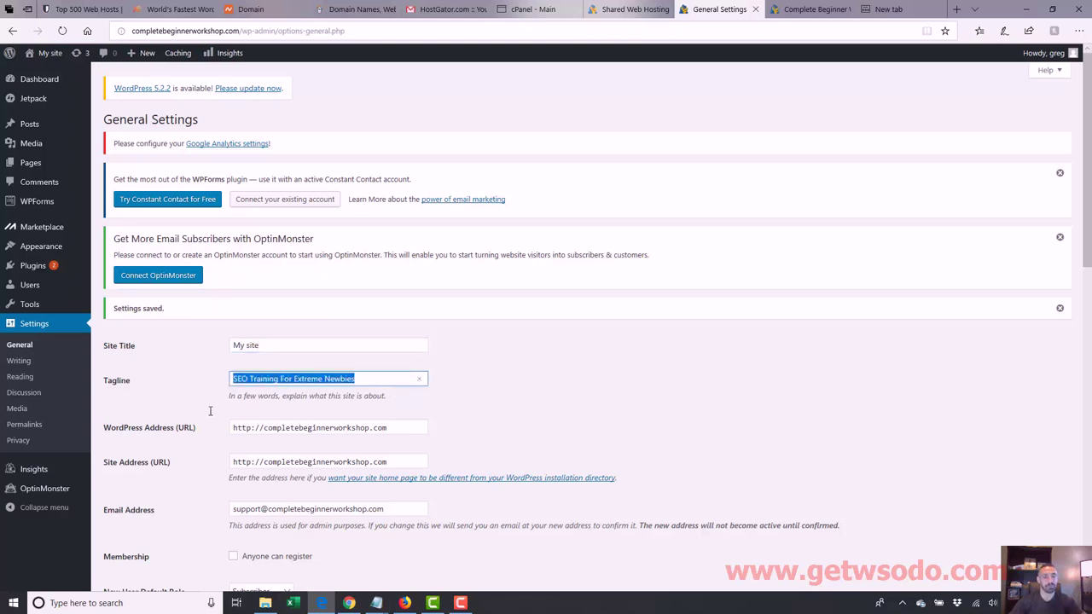
type("Coolest site")
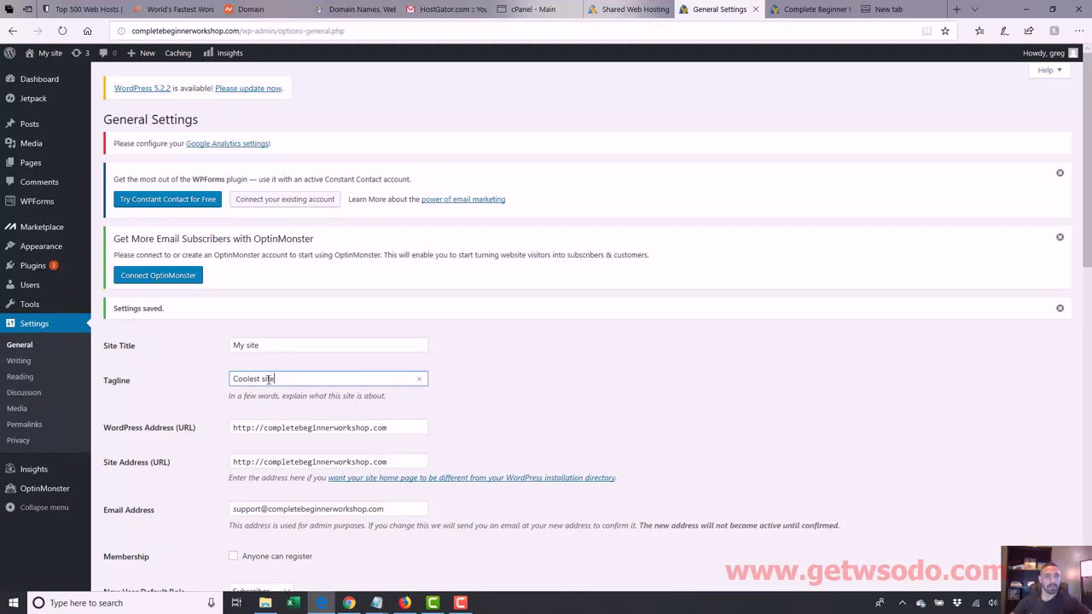
left_click_drag(268, 344, 218, 345)
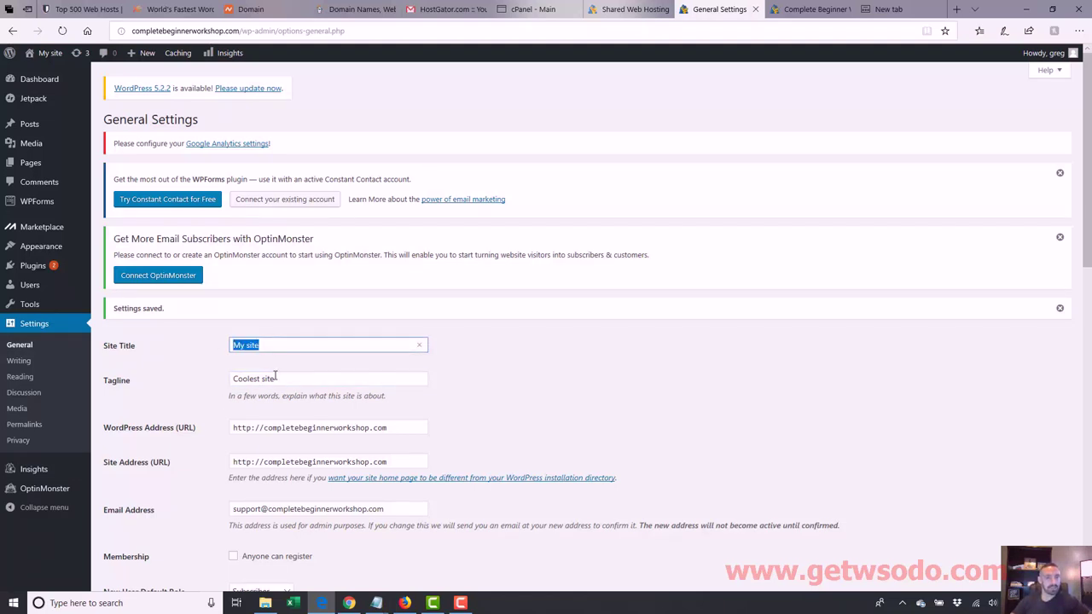
left_click_drag(281, 379, 205, 383)
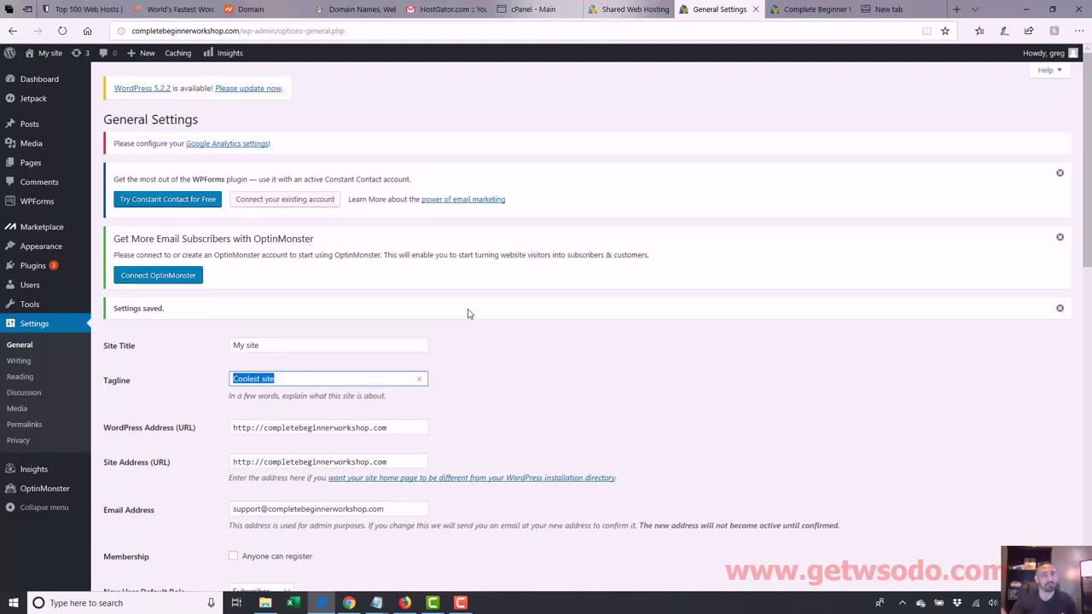
Step: Set the site title to Complete Beginner Workshop and the tagline to SEO Training For Extreme Newbies, and save the settings
left_click(278, 343)
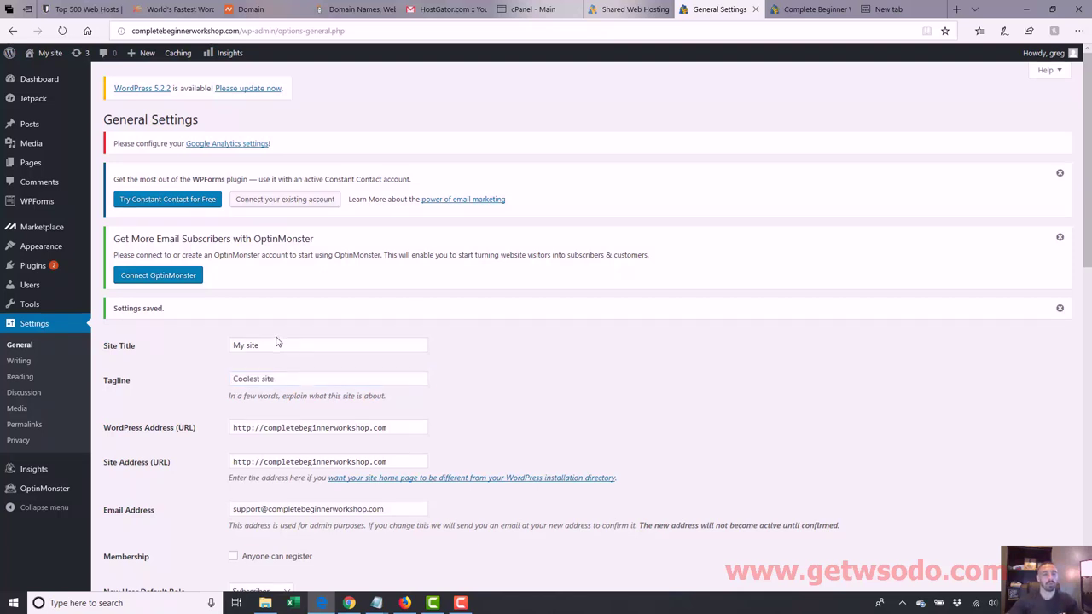
key("ctrl+a")
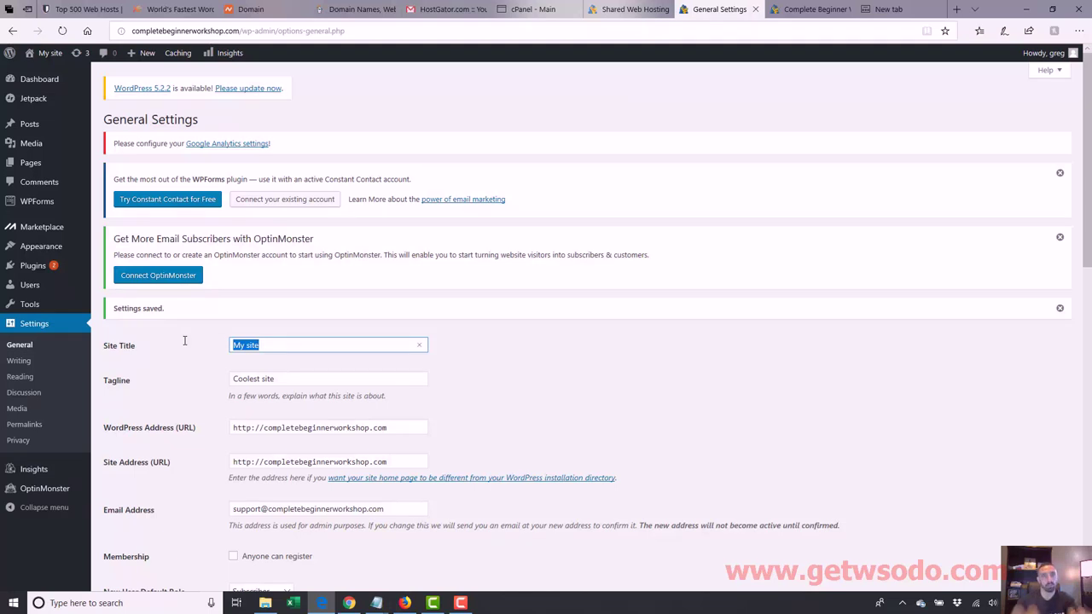
type("Complet")
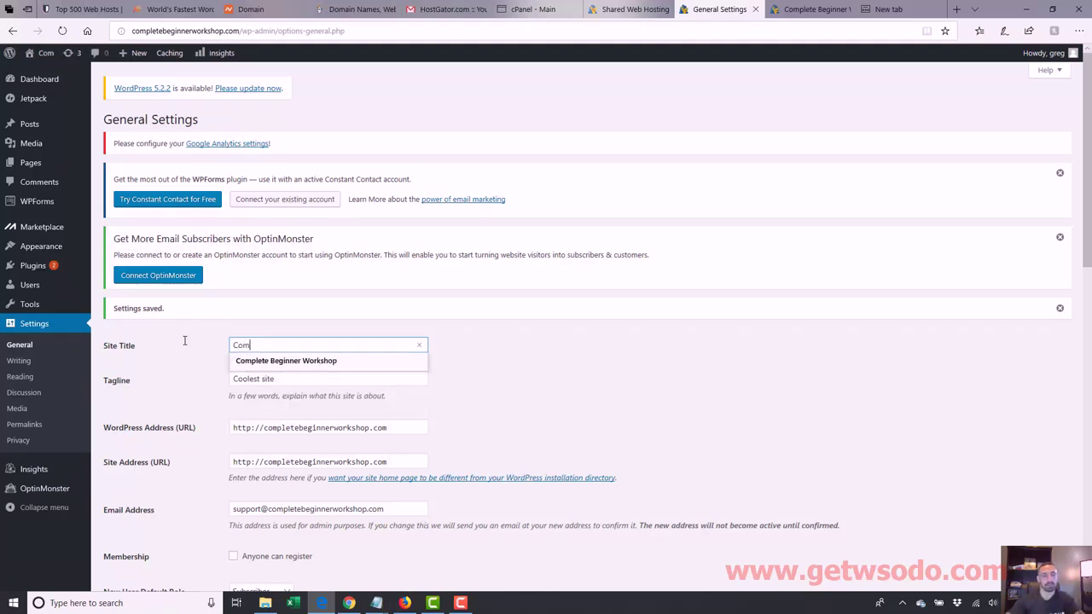
left_click(266, 360)
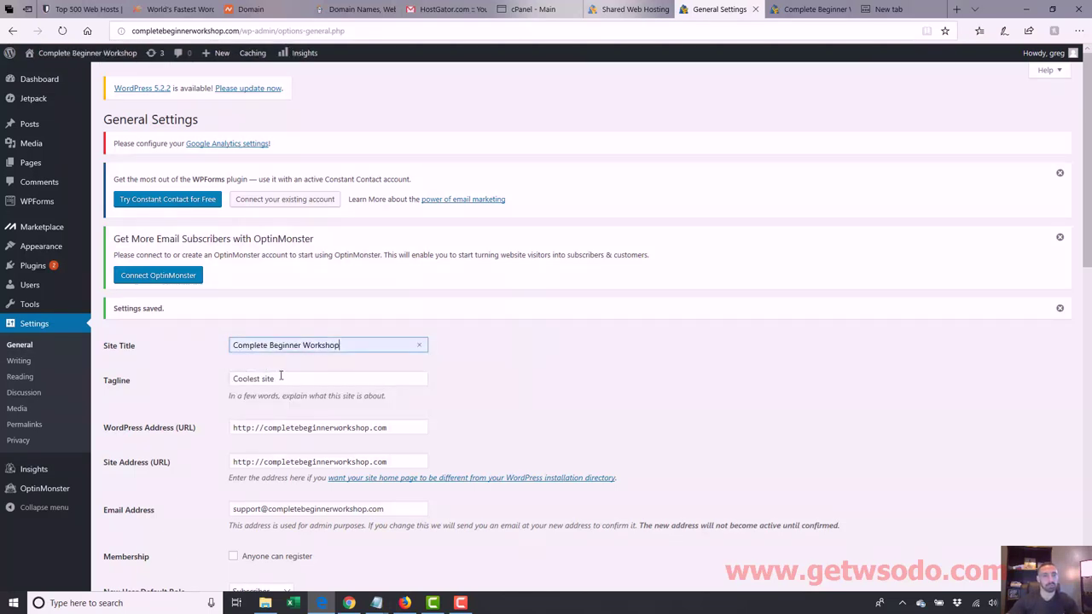
key("Tab")
type("SEO")
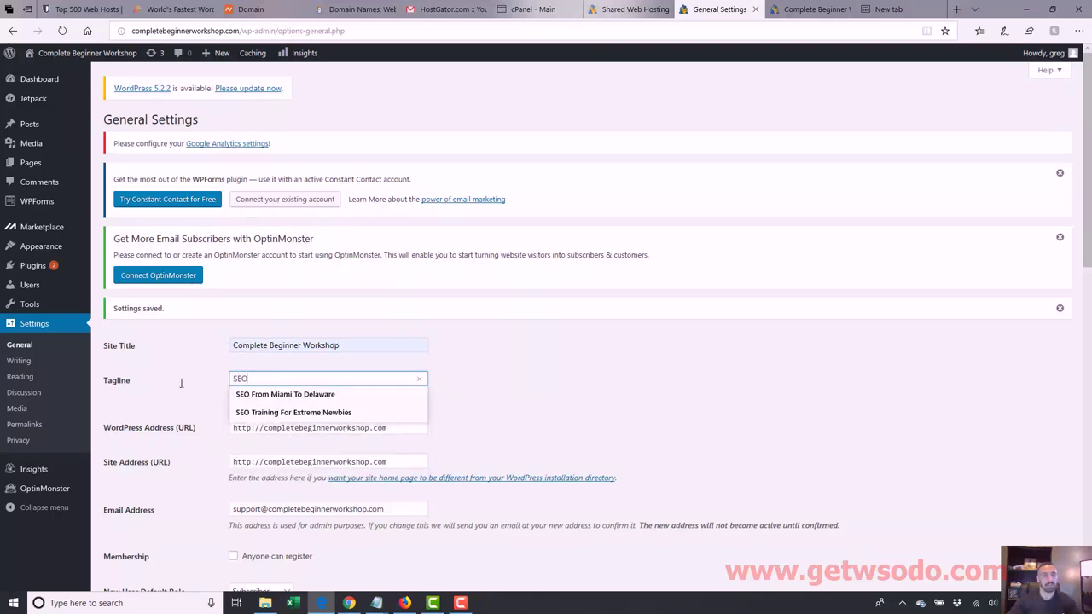
left_click(286, 412)
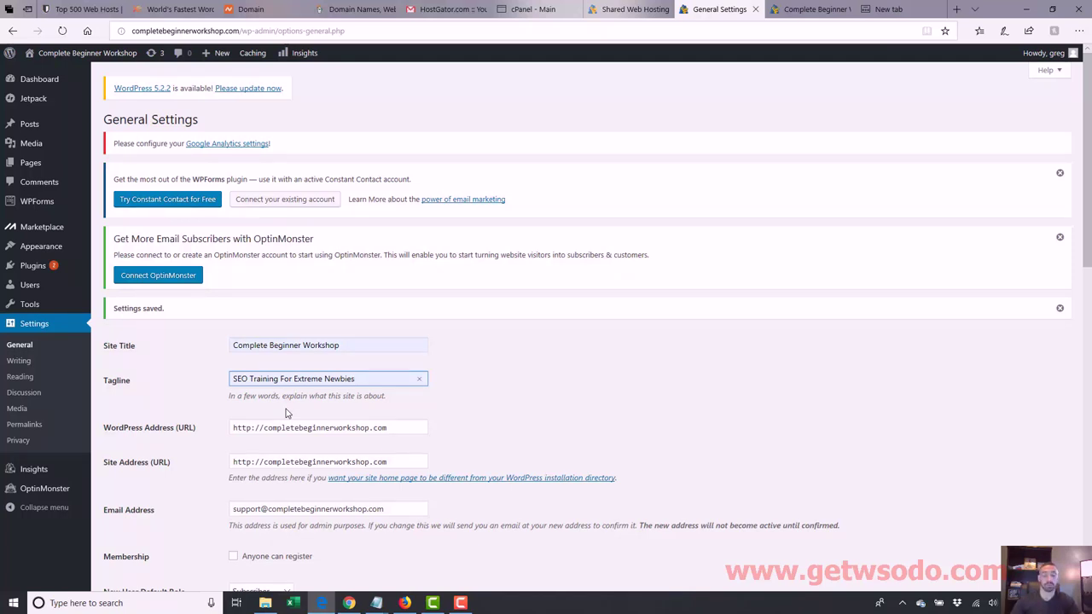
key("Return")
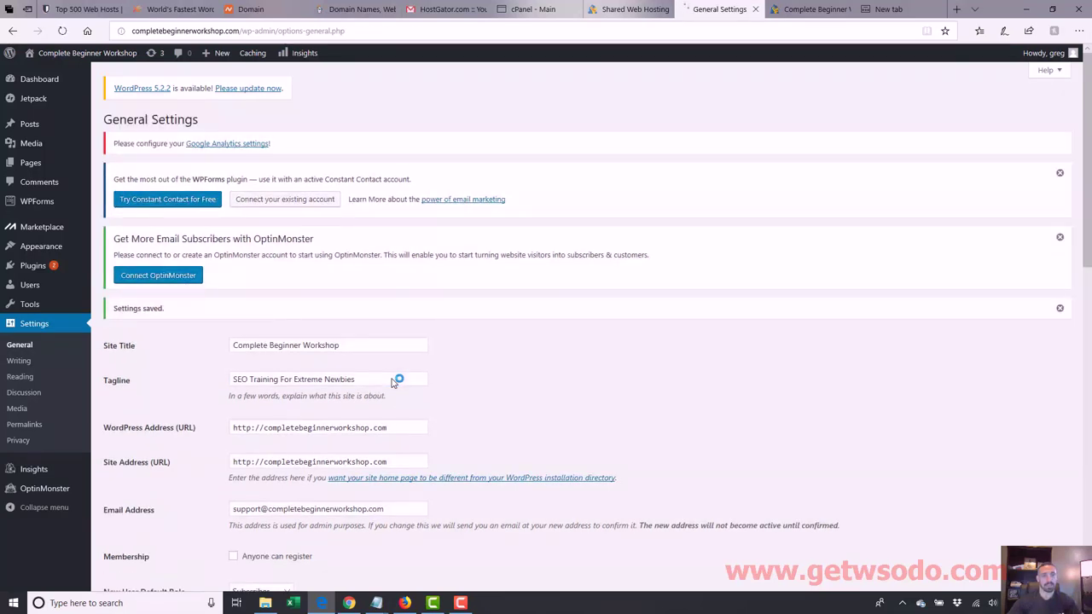
Step: Switch to Firefox and examine the title and tagline of the live home page
left_click(406, 603)
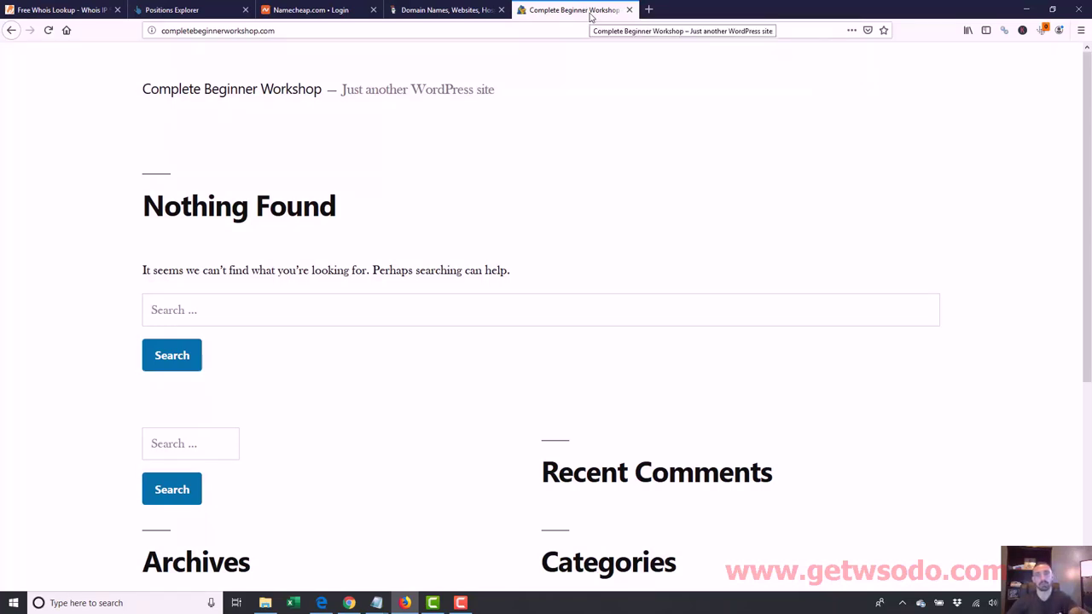
left_click(582, 30)
left_click(582, 31)
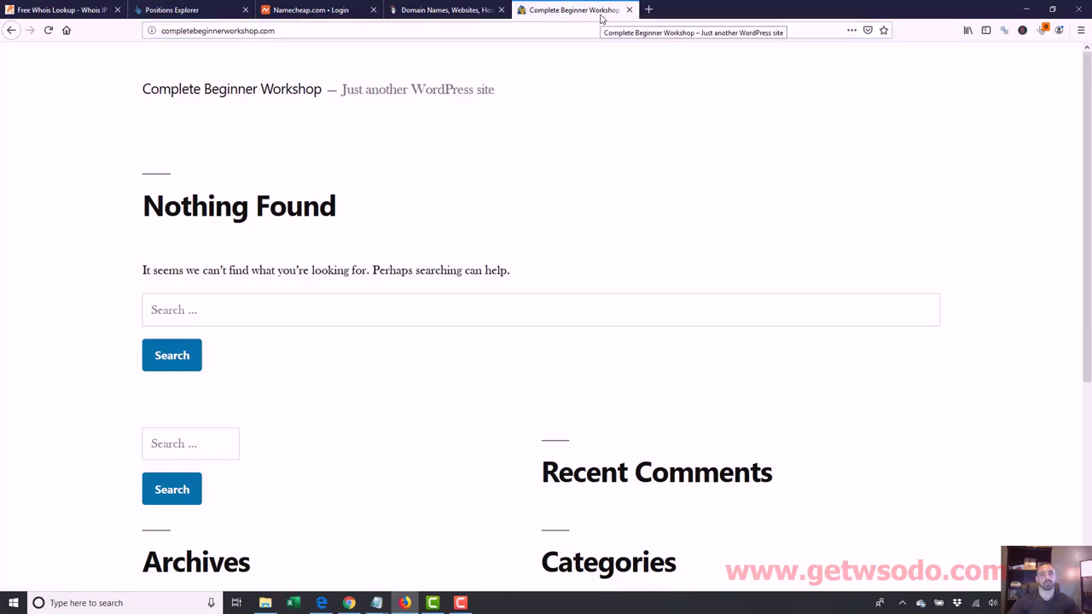
Step: Copy the domain completebeginnerworkshop.com from Firefox and load it in a new tab of the incognito Chrome window
left_click(506, 28)
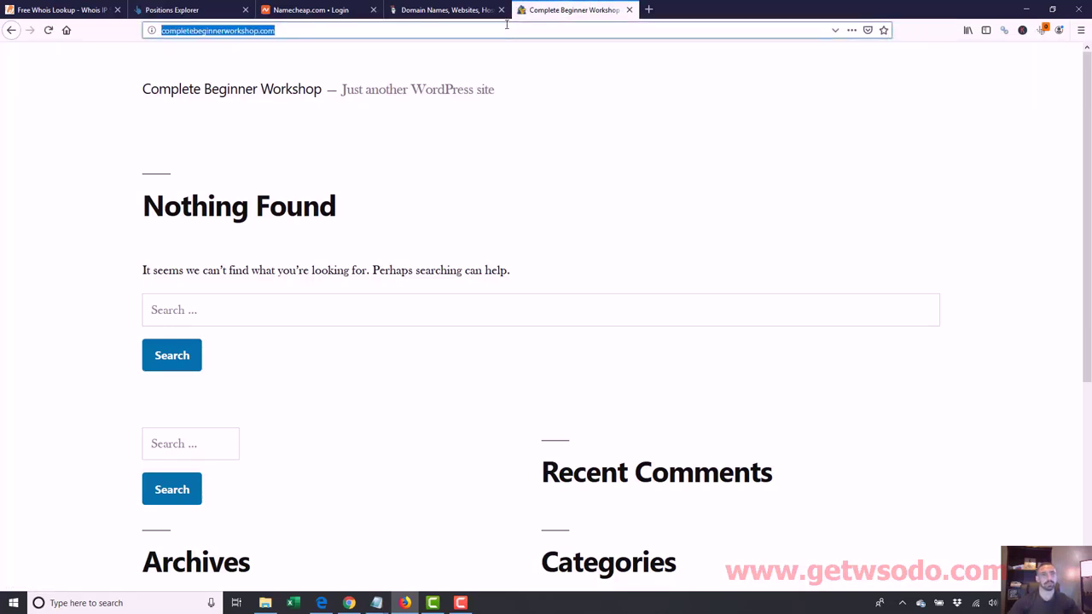
left_click(460, 28)
key("ctrl+c")
left_click(355, 604)
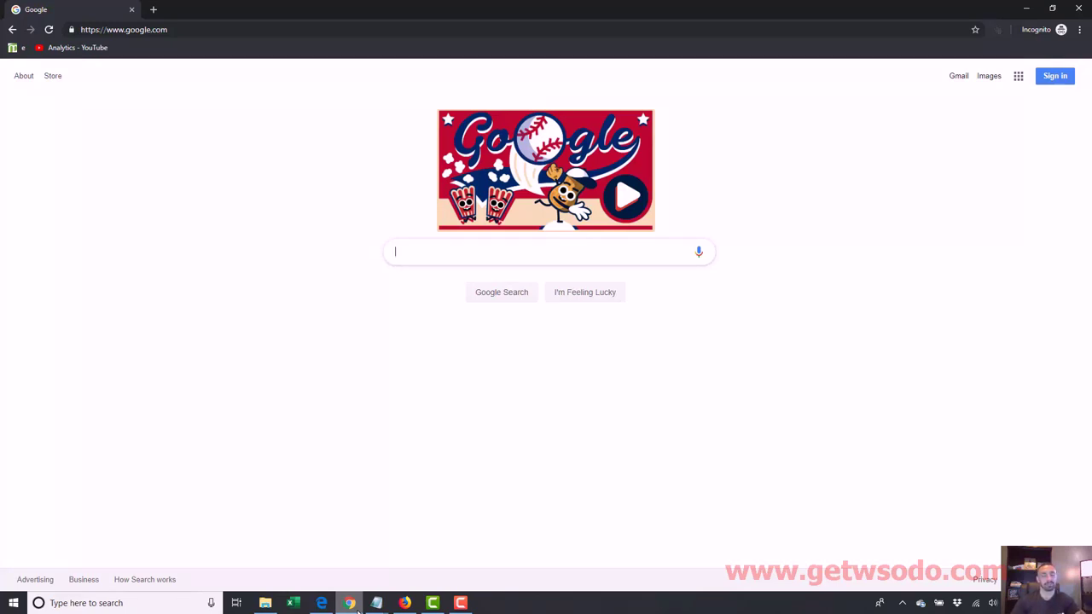
key("ctrl+t")
key("ctrl+v")
key("Return")
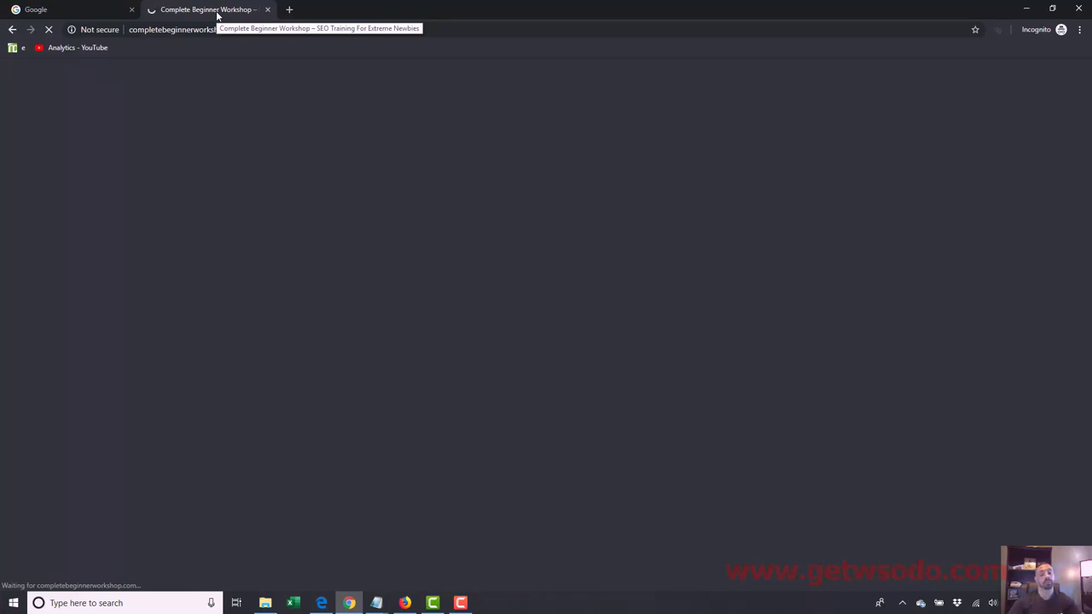
Step: Switch to the WordPress admin in Edge and review the permalink settings down to the save option
left_click(329, 603)
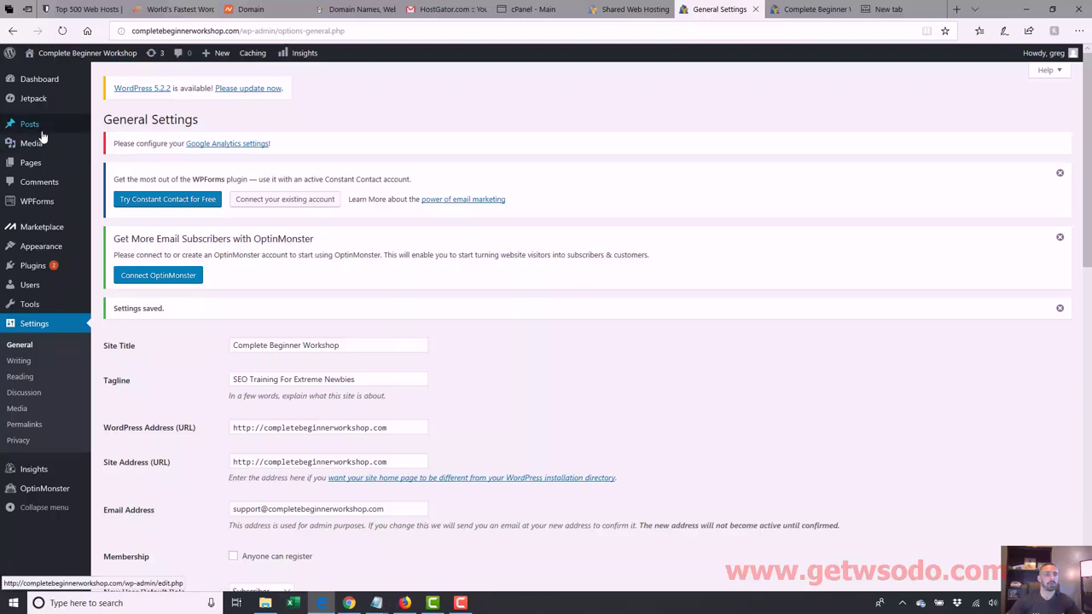
mouse_move(42, 130)
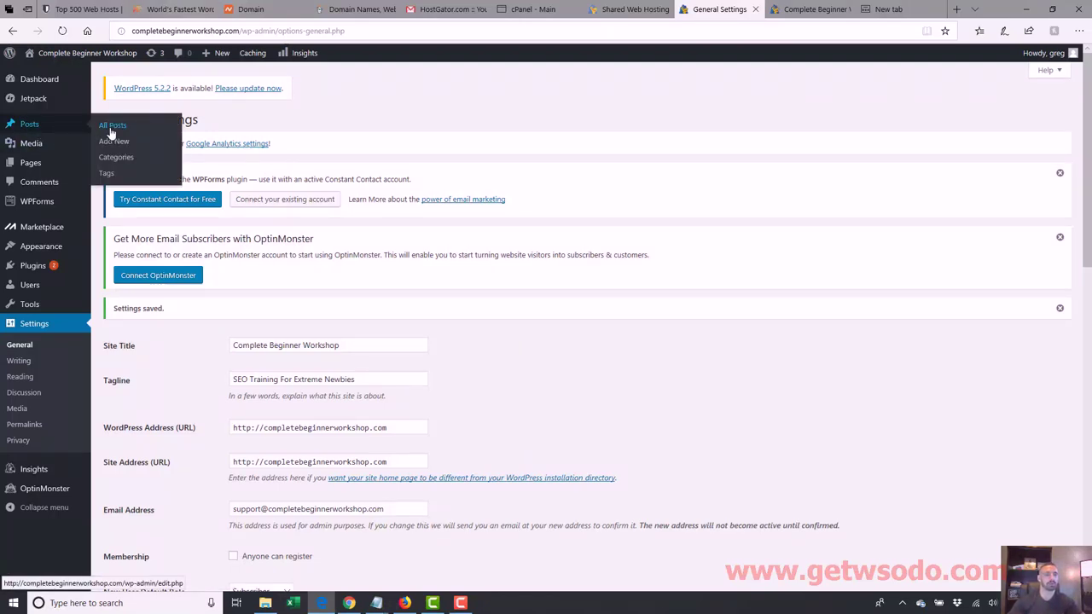
mouse_move(65, 162)
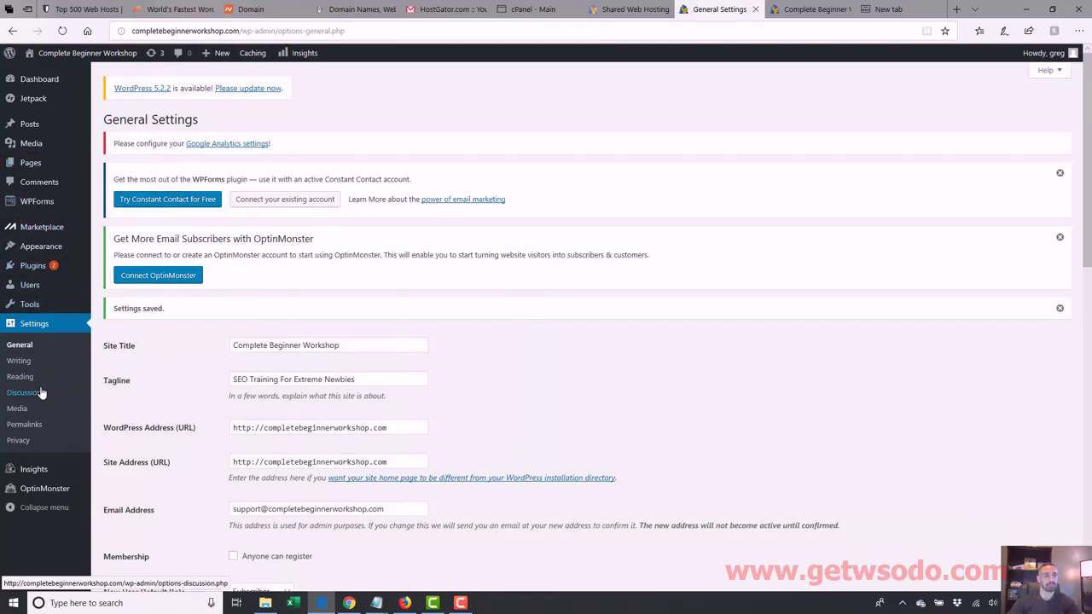
left_click(43, 432)
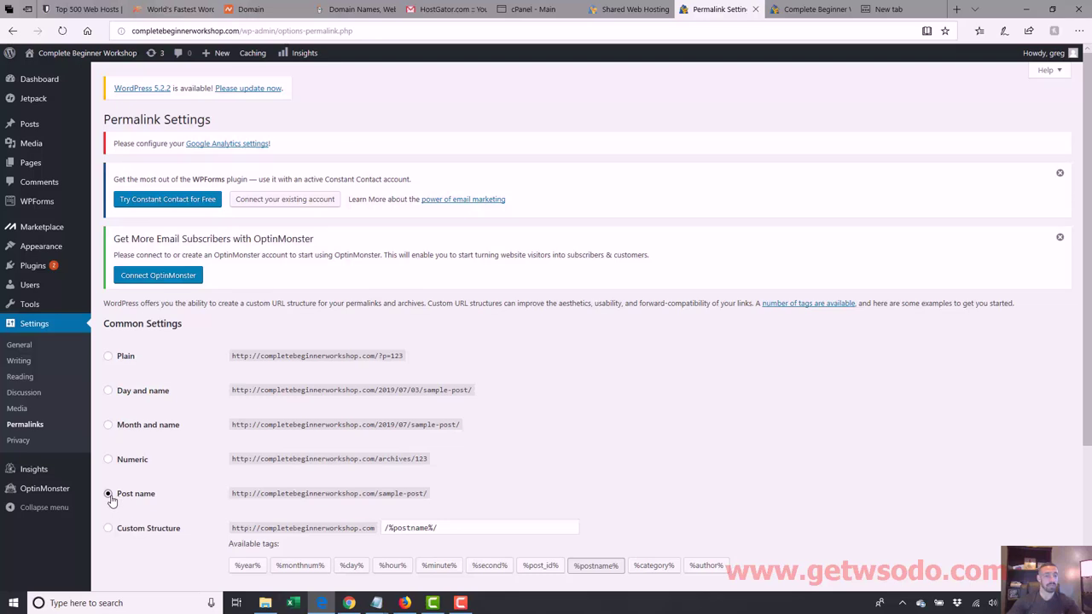
left_click_drag(1089, 207, 1089, 365)
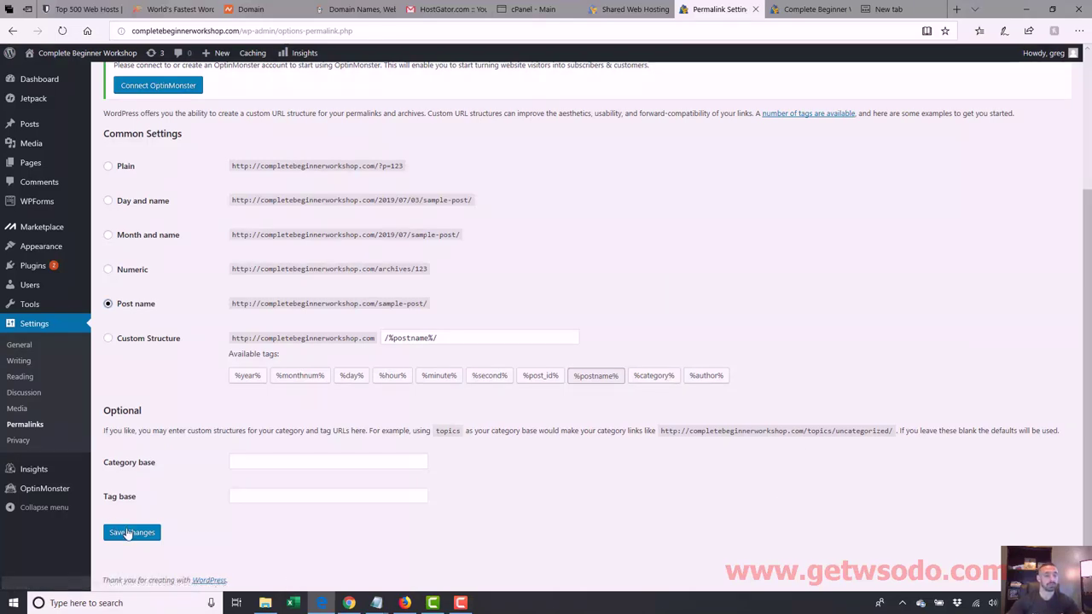
Step: Return to the general settings and highlight the site title and then the tagline for review
left_click(23, 346)
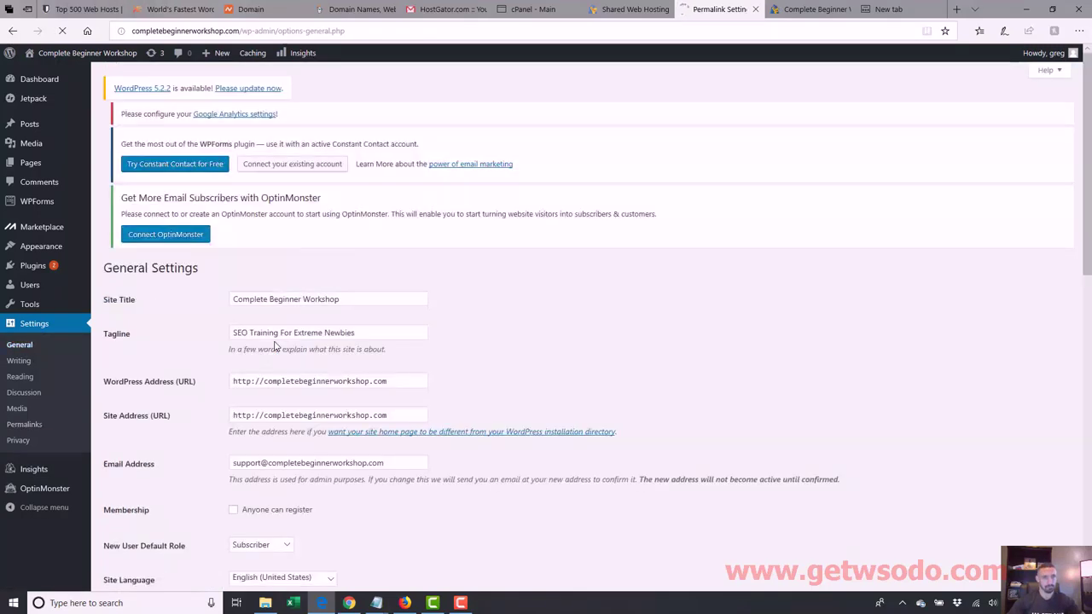
left_click_drag(360, 316, 150, 327)
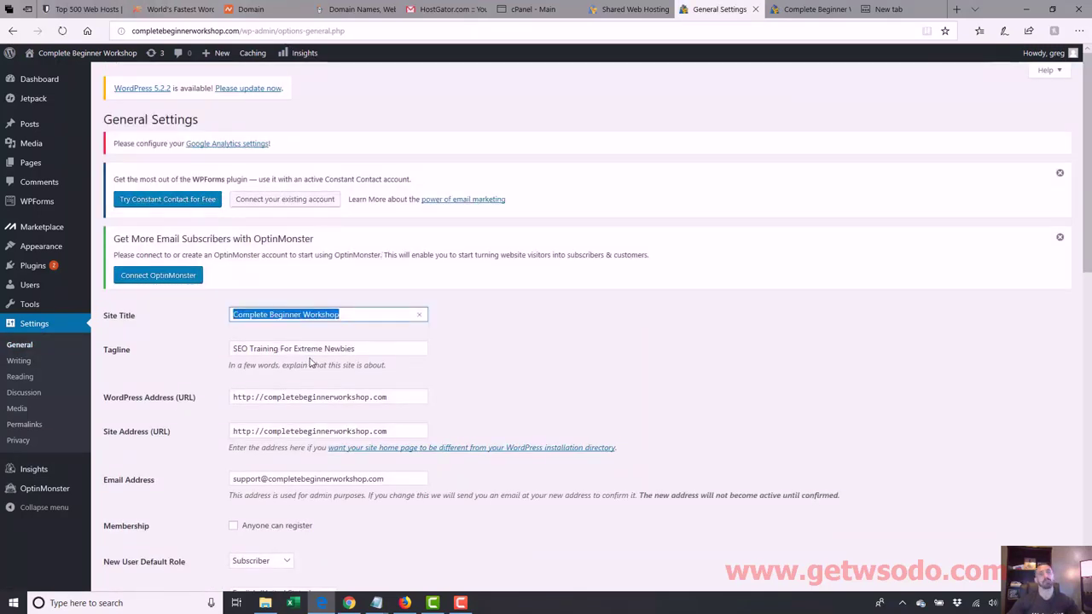
left_click_drag(367, 346, 190, 336)
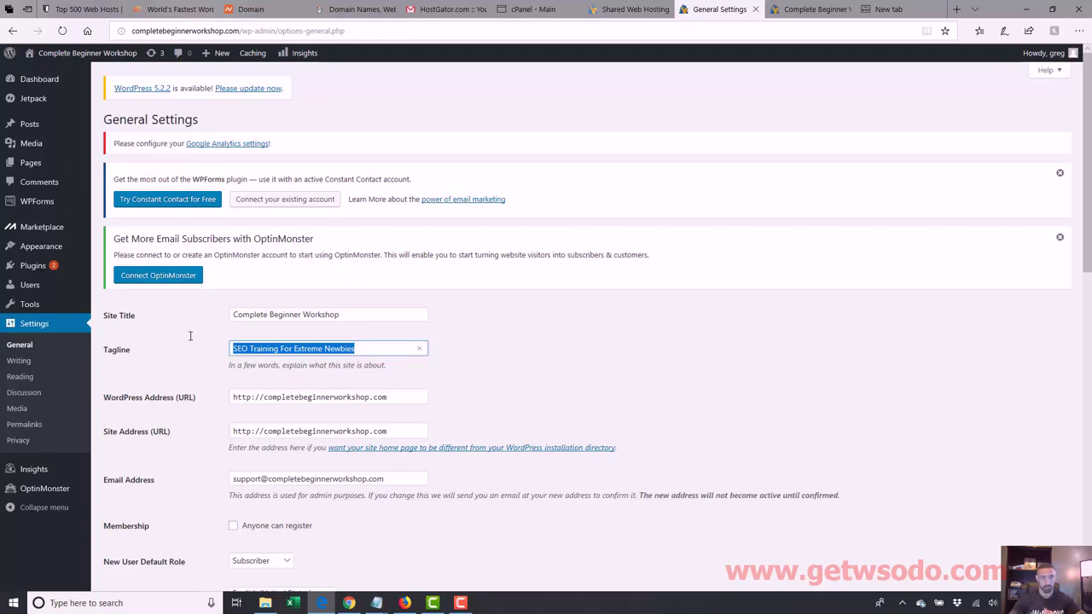